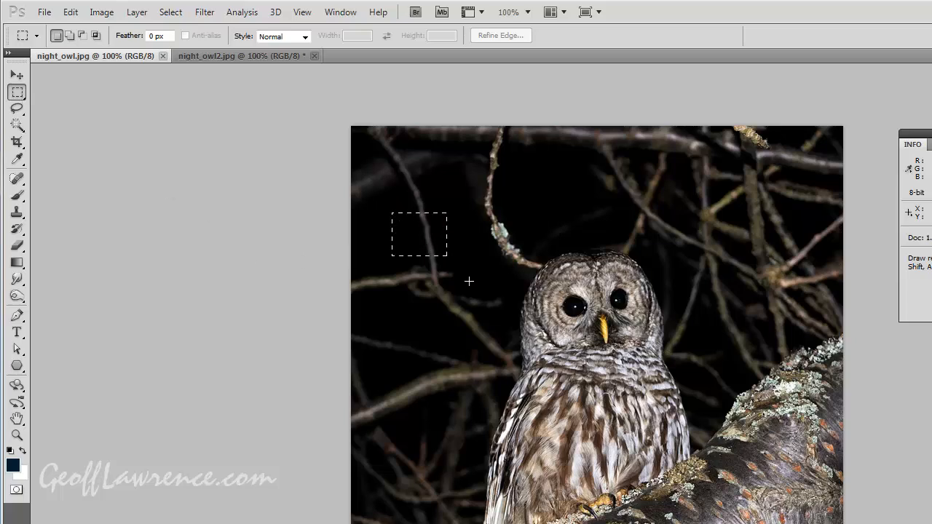
# Try a rectangular marquee and a freehand lasso selection on the branches beside the owl, deselecting each one.
pyautogui.moveTo(469, 281); pyautogui.dragTo(528, 347)
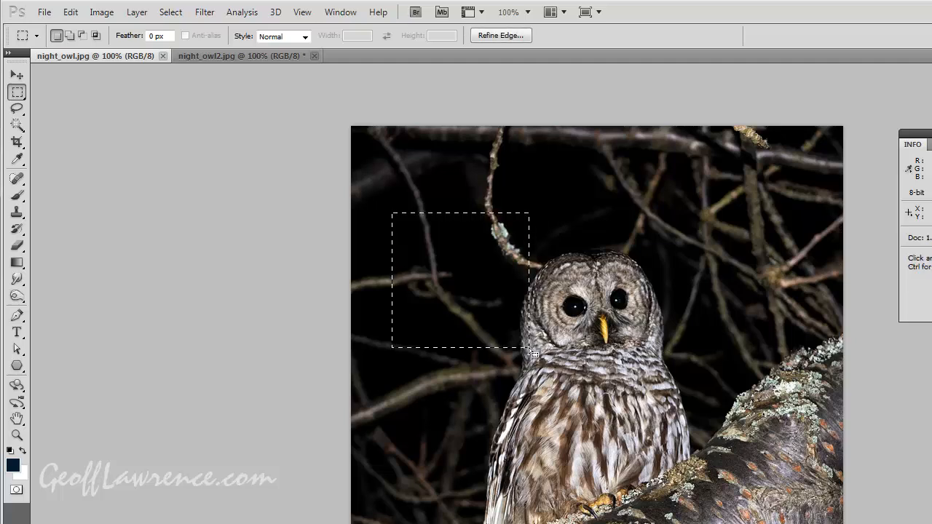
pyautogui.click(441, 413)
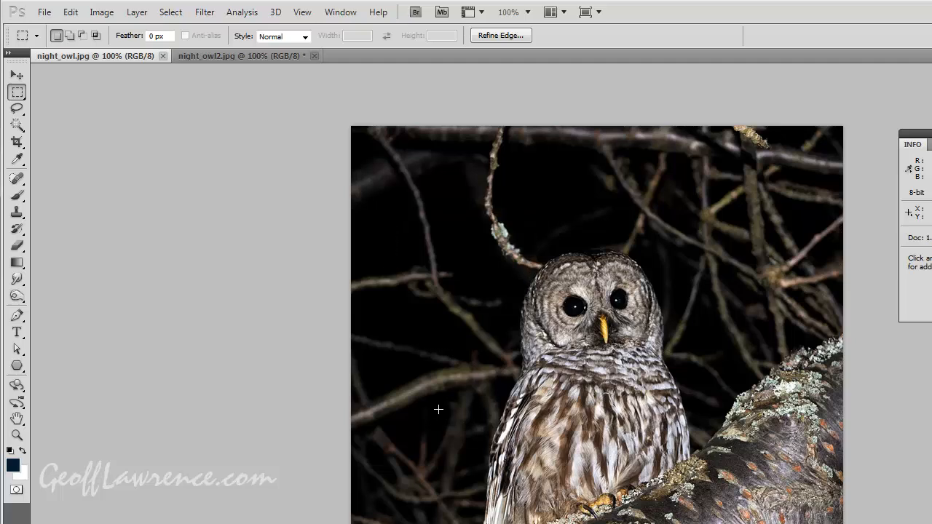
pyautogui.click(16, 111)
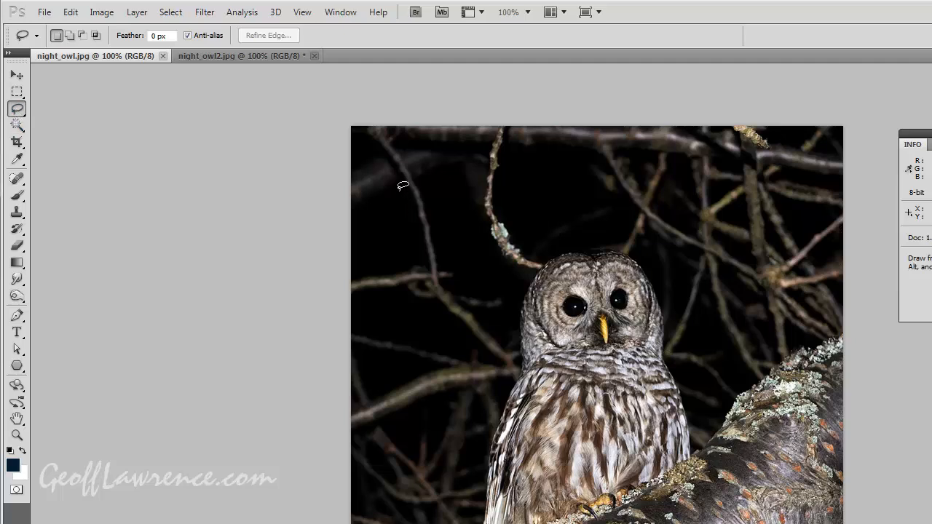
pyautogui.moveTo(399, 189)
pyautogui.mouseDown()
pyautogui.moveTo(429, 325)
pyautogui.moveTo(495, 296)
pyautogui.moveTo(507, 209)
pyautogui.moveTo(480, 183)
pyautogui.moveTo(411, 179)
pyautogui.mouseUp()
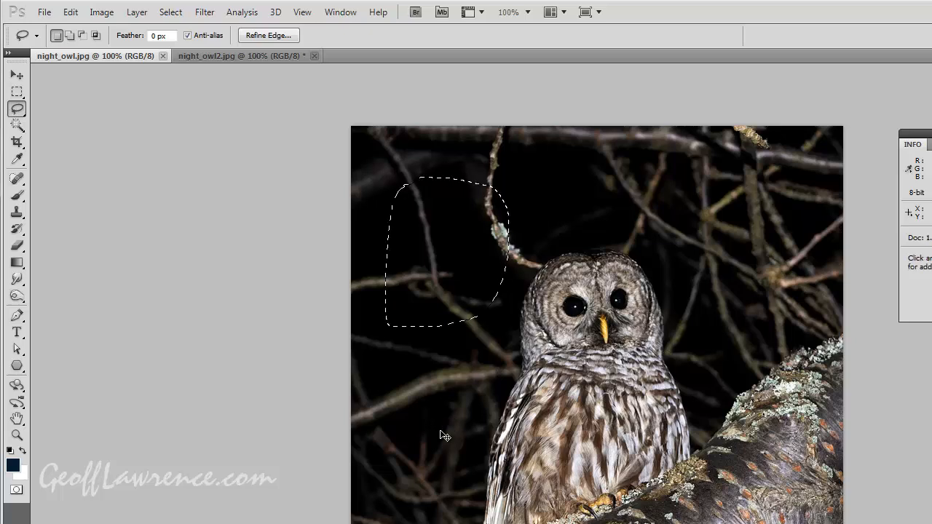
pyautogui.click(440, 436)
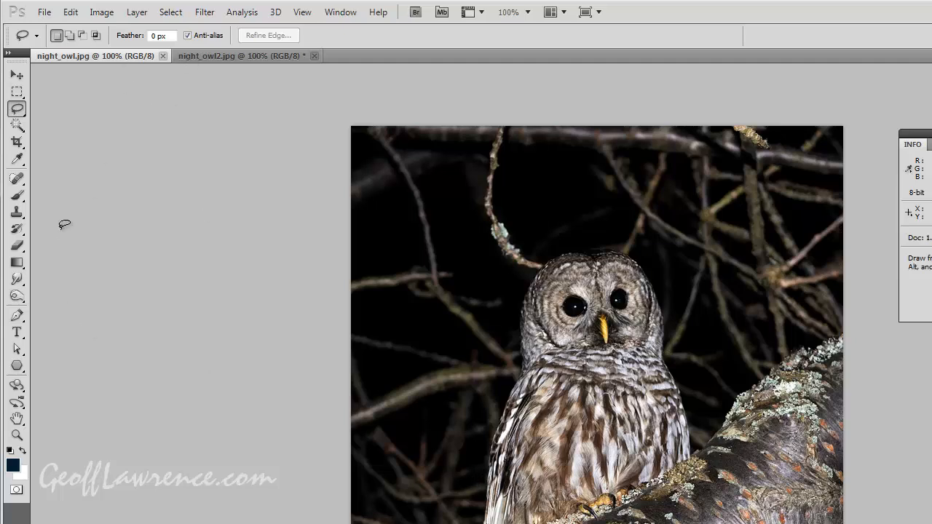
# Choose the Brush tool and turn on Quick Mask mode for the owl photo.
pyautogui.click(17, 195)
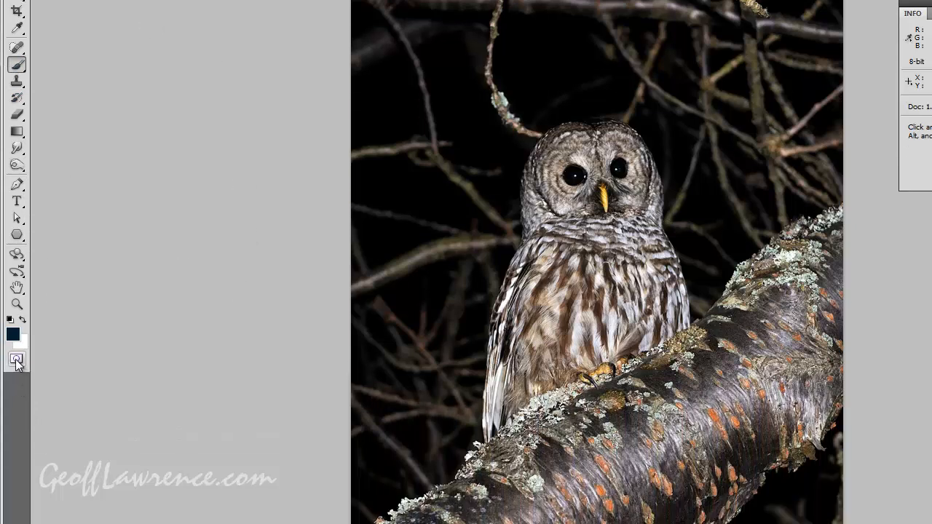
pyautogui.click(16, 360)
pyautogui.click(17, 360)
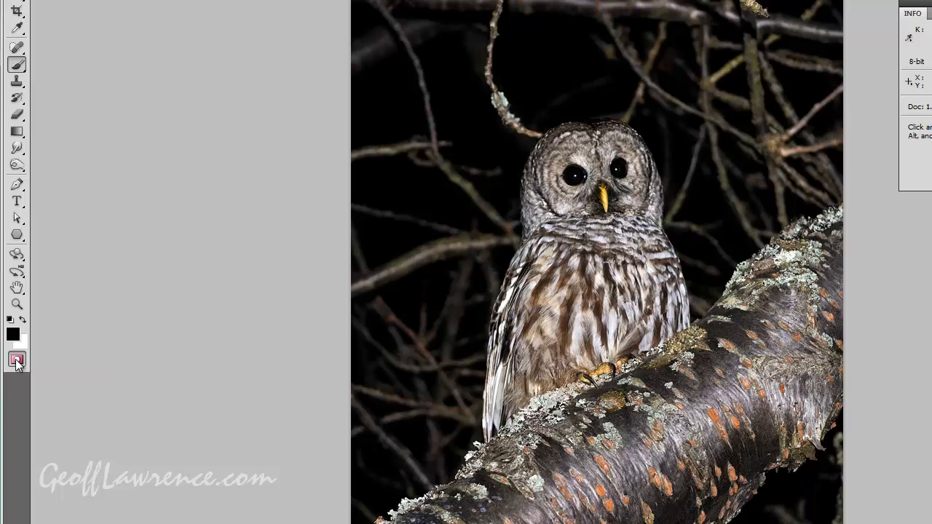
# Paint the quick mask over the middle of the large foreground branch with the soft 30 px brush.
pyautogui.moveTo(517, 512); pyautogui.dragTo(610, 472)
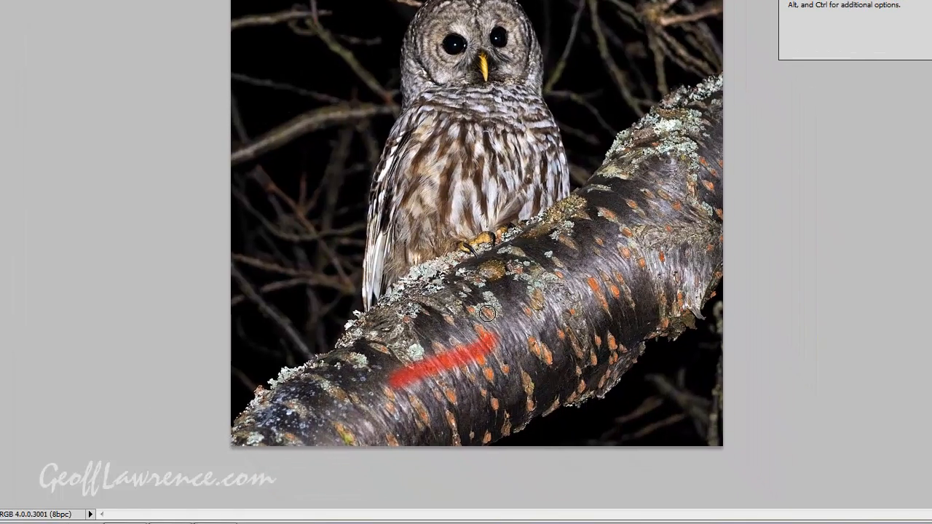
pyautogui.moveTo(487, 313)
pyautogui.mouseDown()
pyautogui.moveTo(432, 353)
pyautogui.moveTo(493, 308)
pyautogui.moveTo(472, 332)
pyautogui.moveTo(495, 318)
pyautogui.moveTo(475, 335)
pyautogui.moveTo(500, 327)
pyautogui.moveTo(476, 349)
pyautogui.mouseUp()
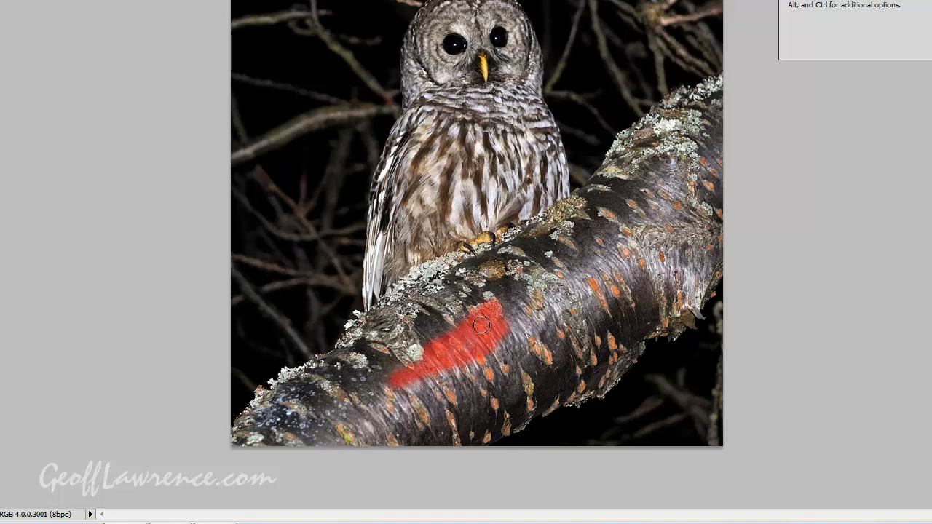
pyautogui.moveTo(532, 354)
pyautogui.mouseDown()
pyautogui.moveTo(536, 311)
pyautogui.moveTo(504, 328)
pyautogui.moveTo(557, 340)
pyautogui.moveTo(473, 334)
pyautogui.moveTo(463, 345)
pyautogui.moveTo(507, 348)
pyautogui.moveTo(540, 333)
pyautogui.moveTo(542, 303)
pyautogui.moveTo(476, 327)
pyautogui.mouseUp()
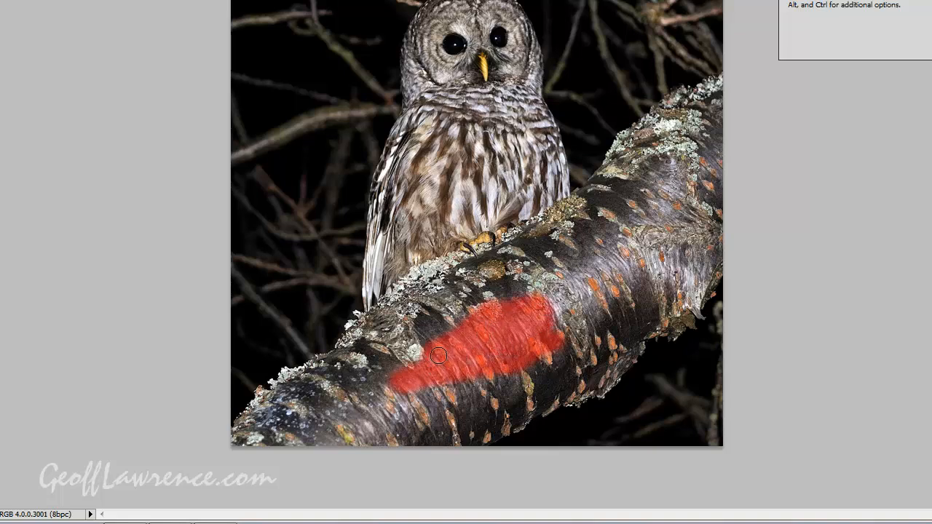
pyautogui.moveTo(578, 259)
pyautogui.mouseDown()
pyautogui.moveTo(543, 287)
pyautogui.moveTo(551, 275)
pyautogui.moveTo(555, 291)
pyautogui.moveTo(598, 308)
pyautogui.moveTo(572, 304)
pyautogui.mouseUp()
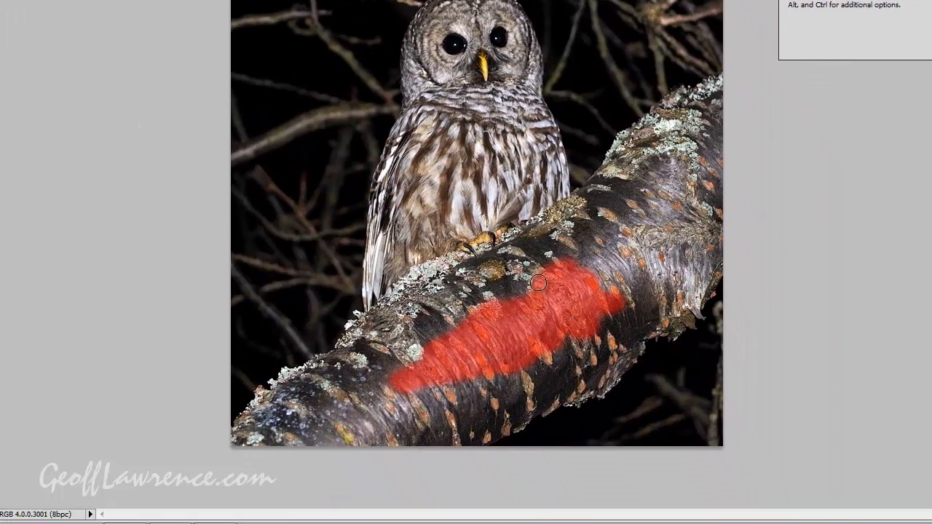
# Enlarge the brush to 101 px and extend the mask up along the large branch.
pyautogui.rightClick(527, 293)
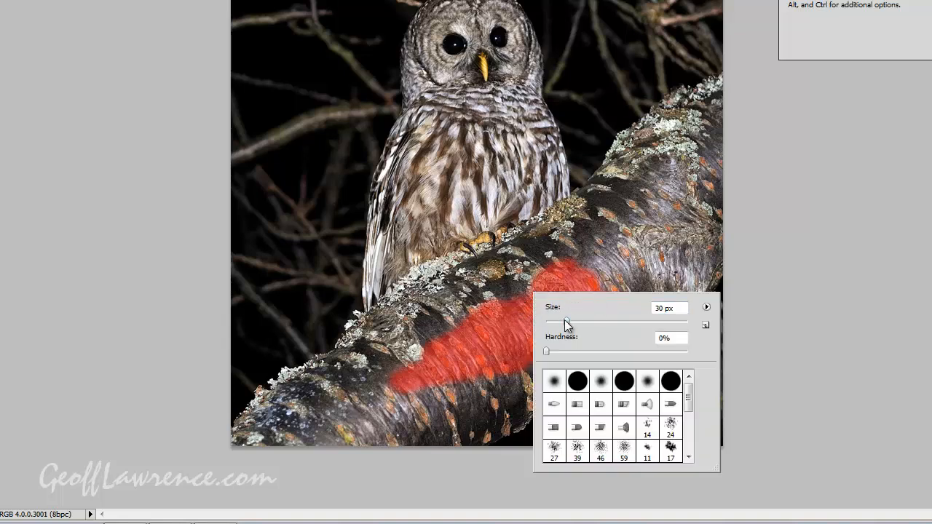
pyautogui.moveTo(566, 322); pyautogui.dragTo(623, 327)
pyautogui.moveTo(640, 215)
pyautogui.mouseDown()
pyautogui.moveTo(634, 233)
pyautogui.moveTo(582, 279)
pyautogui.moveTo(566, 268)
pyautogui.moveTo(572, 260)
pyautogui.mouseUp()
# Try a soft 101 px mask stroke across the branch's upper edge and undo it.
pyautogui.rightClick(573, 262)
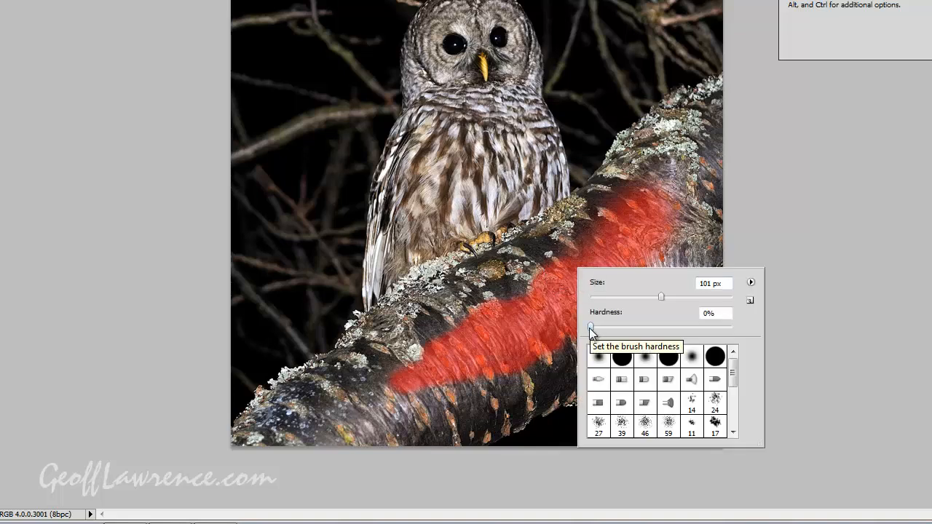
pyautogui.click(644, 191)
pyautogui.moveTo(644, 190)
pyautogui.mouseDown()
pyautogui.moveTo(650, 103)
pyautogui.moveTo(655, 113)
pyautogui.moveTo(651, 153)
pyautogui.moveTo(653, 95)
pyautogui.moveTo(639, 77)
pyautogui.moveTo(649, 194)
pyautogui.mouseUp()
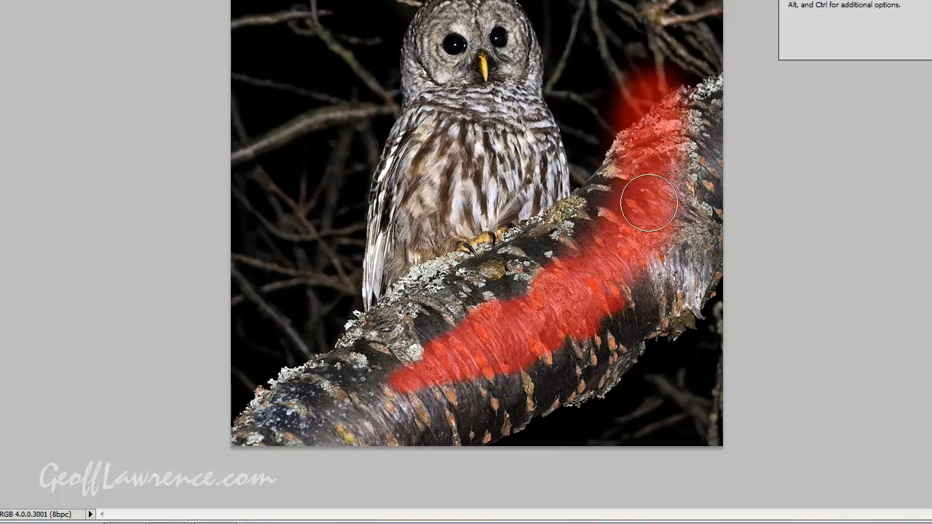
pyautogui.hotkey('ctrl', 'z')
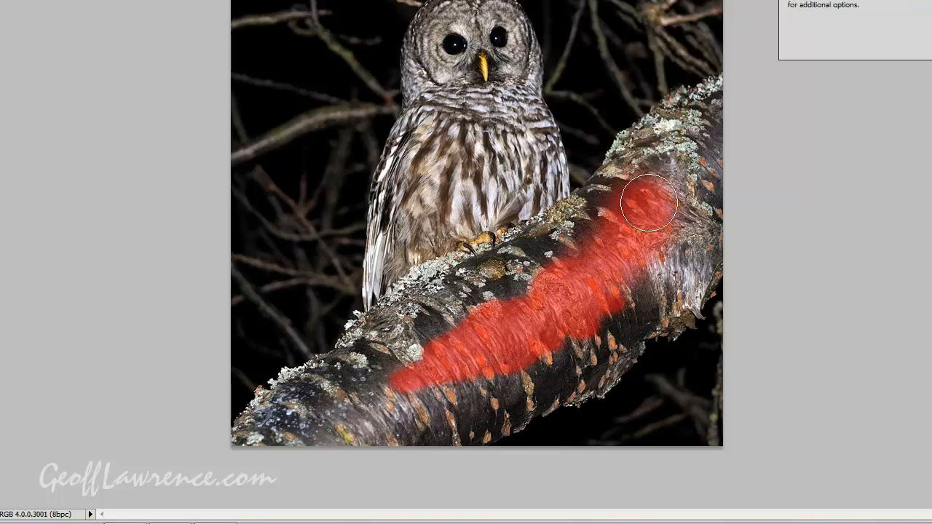
# Set the brush hardness to 100% and paint a hard-edged mask over the upper part of the branch.
pyautogui.rightClick(651, 202)
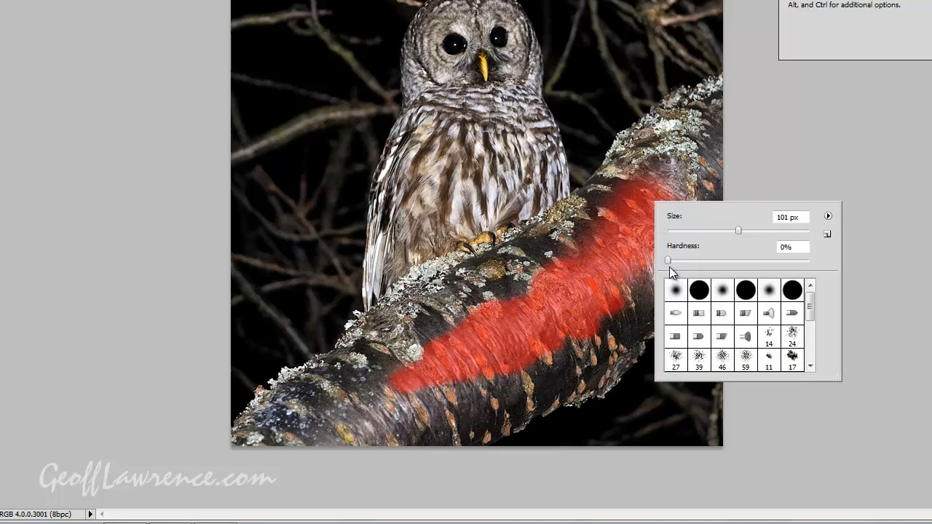
pyautogui.moveTo(669, 259); pyautogui.dragTo(744, 259)
pyautogui.click(674, 149)
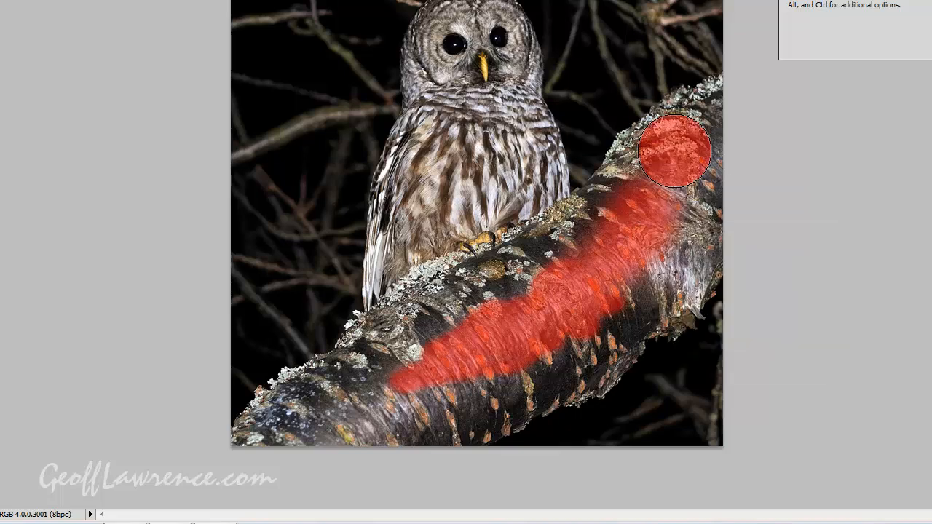
pyautogui.moveTo(662, 191)
pyautogui.mouseDown()
pyautogui.moveTo(677, 200)
pyautogui.moveTo(626, 225)
pyautogui.moveTo(614, 246)
pyautogui.mouseUp()
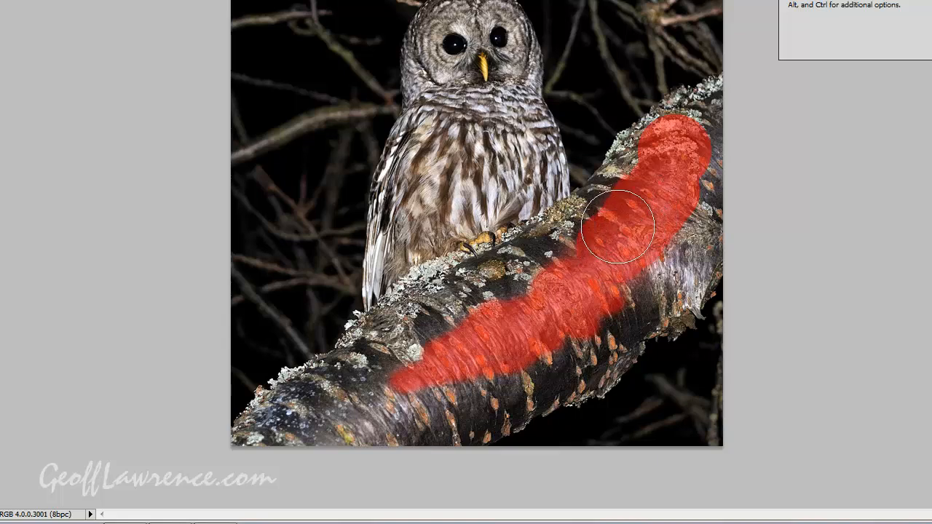
# Set the brush hardness back to 0% and mask the whole upper end of the branch out to the image border.
pyautogui.rightClick(623, 233)
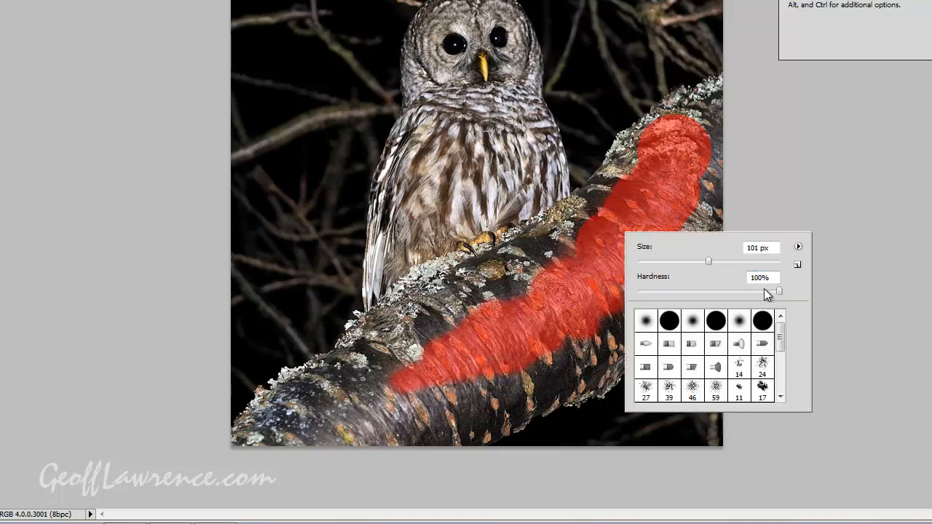
pyautogui.moveTo(755, 293); pyautogui.dragTo(673, 294)
pyautogui.moveTo(672, 294); pyautogui.dragTo(638, 294)
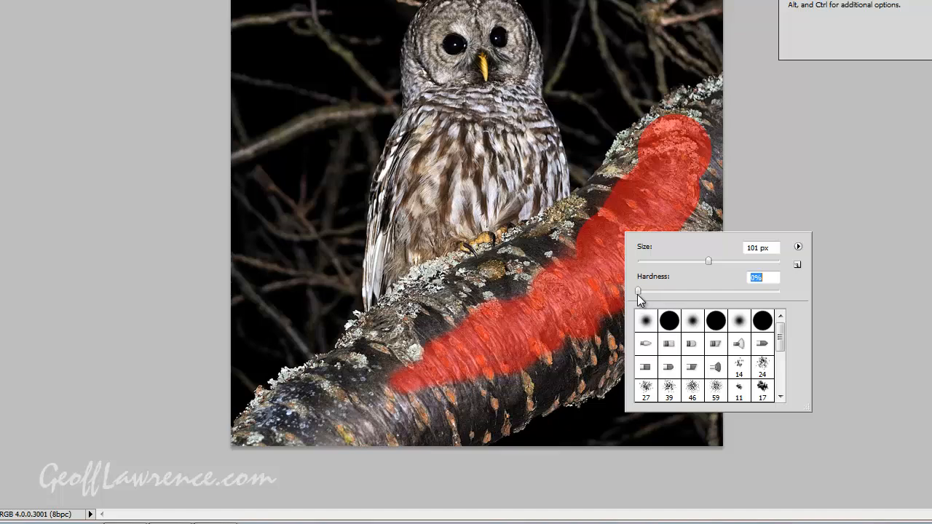
pyautogui.click(556, 280)
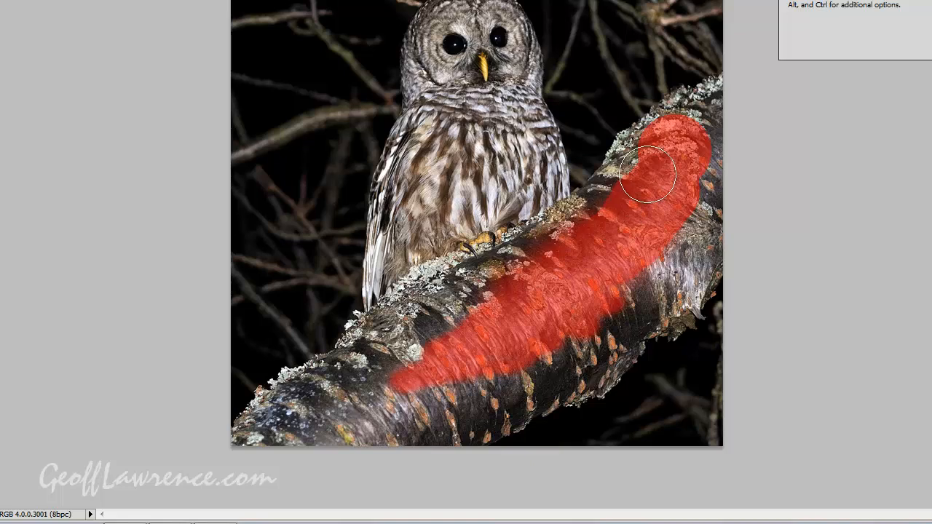
pyautogui.moveTo(647, 175)
pyautogui.mouseDown()
pyautogui.moveTo(663, 140)
pyautogui.moveTo(732, 103)
pyautogui.moveTo(712, 116)
pyautogui.moveTo(689, 115)
pyautogui.moveTo(630, 165)
pyautogui.mouseUp()
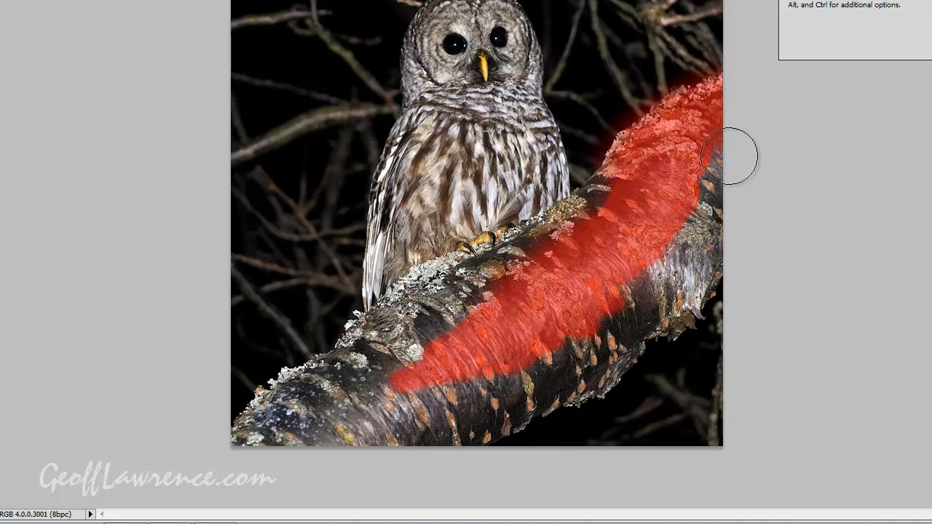
pyautogui.moveTo(728, 155)
pyautogui.mouseDown()
pyautogui.moveTo(667, 220)
pyautogui.moveTo(685, 200)
pyautogui.moveTo(672, 228)
pyautogui.moveTo(711, 219)
pyautogui.moveTo(676, 271)
pyautogui.moveTo(698, 260)
pyautogui.moveTo(691, 272)
pyautogui.moveTo(688, 228)
pyautogui.moveTo(683, 367)
pyautogui.moveTo(694, 265)
pyautogui.moveTo(680, 299)
pyautogui.moveTo(692, 256)
pyautogui.moveTo(651, 298)
pyautogui.moveTo(663, 260)
pyautogui.moveTo(570, 332)
pyautogui.moveTo(548, 337)
pyautogui.moveTo(533, 304)
pyautogui.moveTo(656, 233)
pyautogui.moveTo(640, 198)
pyautogui.moveTo(612, 210)
pyautogui.mouseUp()
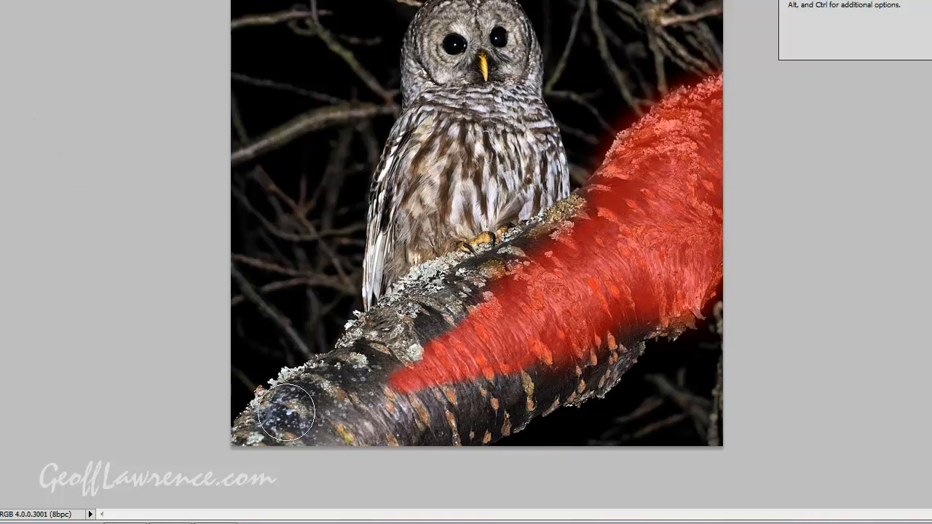
# Paint the mask over the rest of the branch, covering its lower end, underside and most of its top edge.
pyautogui.moveTo(600, 253)
pyautogui.mouseDown()
pyautogui.moveTo(470, 330)
pyautogui.moveTo(392, 400)
pyautogui.moveTo(391, 381)
pyautogui.moveTo(460, 312)
pyautogui.moveTo(317, 437)
pyautogui.moveTo(254, 444)
pyautogui.moveTo(277, 411)
pyautogui.moveTo(257, 443)
pyautogui.moveTo(306, 403)
pyautogui.moveTo(362, 377)
pyautogui.moveTo(260, 437)
pyautogui.moveTo(485, 395)
pyautogui.moveTo(575, 356)
pyautogui.moveTo(520, 388)
pyautogui.moveTo(411, 428)
pyautogui.moveTo(443, 402)
pyautogui.moveTo(529, 385)
pyautogui.moveTo(472, 426)
pyautogui.moveTo(350, 435)
pyautogui.moveTo(361, 416)
pyautogui.moveTo(517, 413)
pyautogui.moveTo(627, 380)
pyautogui.moveTo(629, 358)
pyautogui.moveTo(592, 384)
pyautogui.moveTo(482, 412)
pyautogui.moveTo(492, 396)
pyautogui.moveTo(719, 361)
pyautogui.moveTo(703, 335)
pyautogui.moveTo(672, 333)
pyautogui.moveTo(700, 293)
pyautogui.moveTo(703, 262)
pyautogui.mouseUp()
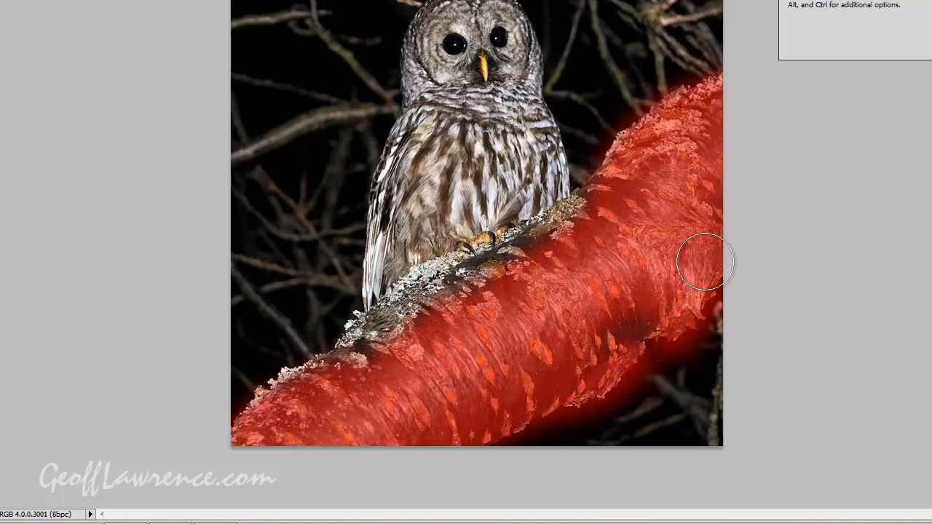
pyautogui.moveTo(547, 406)
pyautogui.mouseDown()
pyautogui.moveTo(514, 428)
pyautogui.moveTo(472, 431)
pyautogui.moveTo(457, 489)
pyautogui.moveTo(544, 441)
pyautogui.moveTo(655, 426)
pyautogui.moveTo(644, 421)
pyautogui.moveTo(652, 301)
pyautogui.moveTo(608, 262)
pyautogui.moveTo(542, 307)
pyautogui.moveTo(564, 290)
pyautogui.moveTo(504, 312)
pyautogui.moveTo(511, 319)
pyautogui.moveTo(558, 303)
pyautogui.moveTo(566, 289)
pyautogui.moveTo(639, 288)
pyautogui.moveTo(606, 323)
pyautogui.moveTo(596, 322)
pyautogui.moveTo(619, 304)
pyautogui.moveTo(516, 338)
pyautogui.moveTo(467, 379)
pyautogui.moveTo(513, 347)
pyautogui.moveTo(492, 370)
pyautogui.moveTo(607, 380)
pyautogui.moveTo(636, 366)
pyautogui.mouseUp()
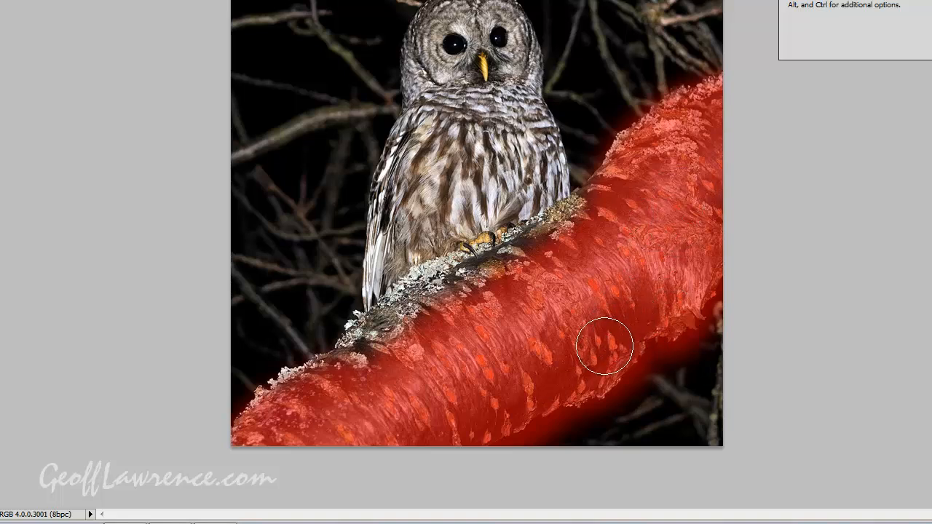
pyautogui.moveTo(390, 346)
pyautogui.mouseDown()
pyautogui.moveTo(343, 335)
pyautogui.moveTo(370, 354)
pyautogui.moveTo(291, 410)
pyautogui.moveTo(305, 399)
pyautogui.moveTo(291, 389)
pyautogui.moveTo(277, 395)
pyautogui.moveTo(280, 410)
pyautogui.moveTo(295, 403)
pyautogui.moveTo(235, 443)
pyautogui.moveTo(333, 441)
pyautogui.moveTo(306, 411)
pyautogui.moveTo(322, 381)
pyautogui.moveTo(336, 393)
pyautogui.moveTo(353, 387)
pyautogui.moveTo(339, 403)
pyautogui.moveTo(296, 329)
pyautogui.moveTo(339, 331)
pyautogui.moveTo(389, 395)
pyautogui.moveTo(429, 318)
pyautogui.moveTo(419, 315)
pyautogui.moveTo(499, 298)
pyautogui.moveTo(638, 196)
pyautogui.moveTo(603, 213)
pyautogui.mouseUp()
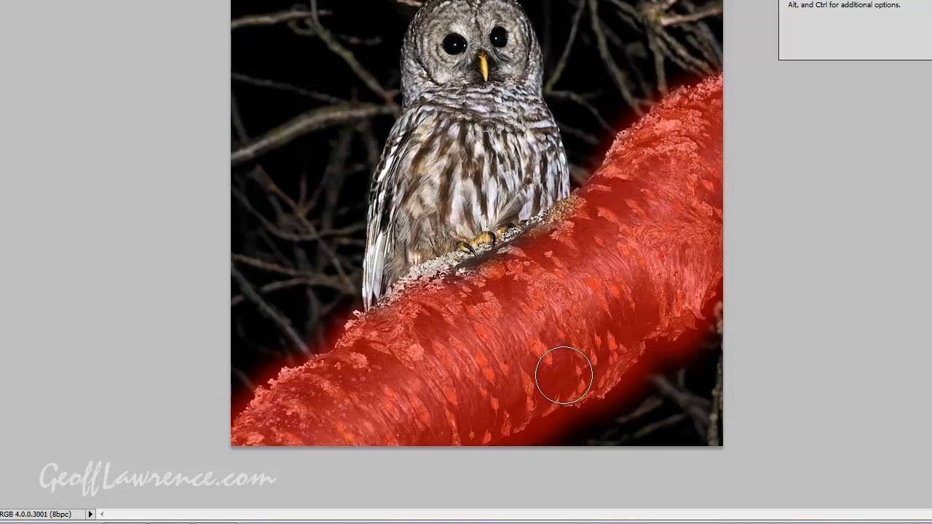
# Reduce the brush to 29 px and mask the lichen edge of the branch on both sides of the owl's claws.
pyautogui.press('z')
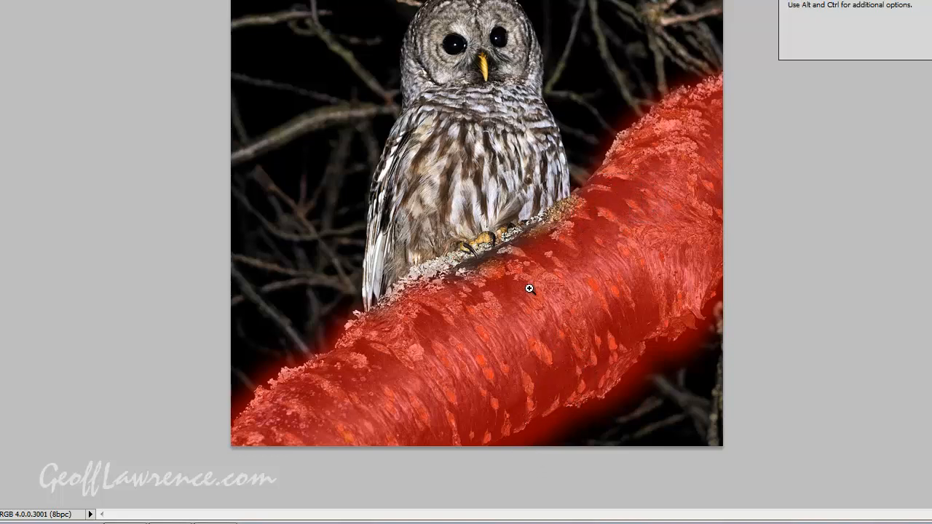
pyautogui.click(488, 265)
pyautogui.click(412, 173)
pyautogui.press('b')
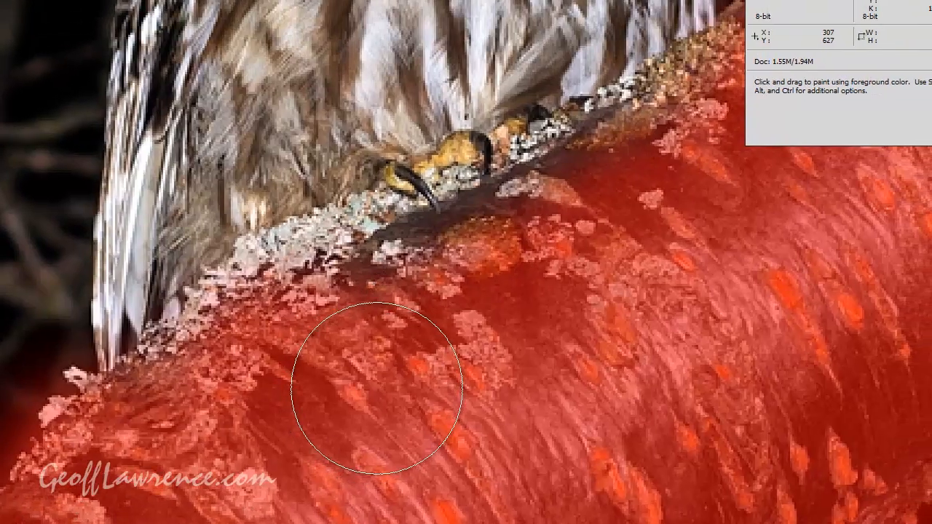
pyautogui.rightClick(531, 263)
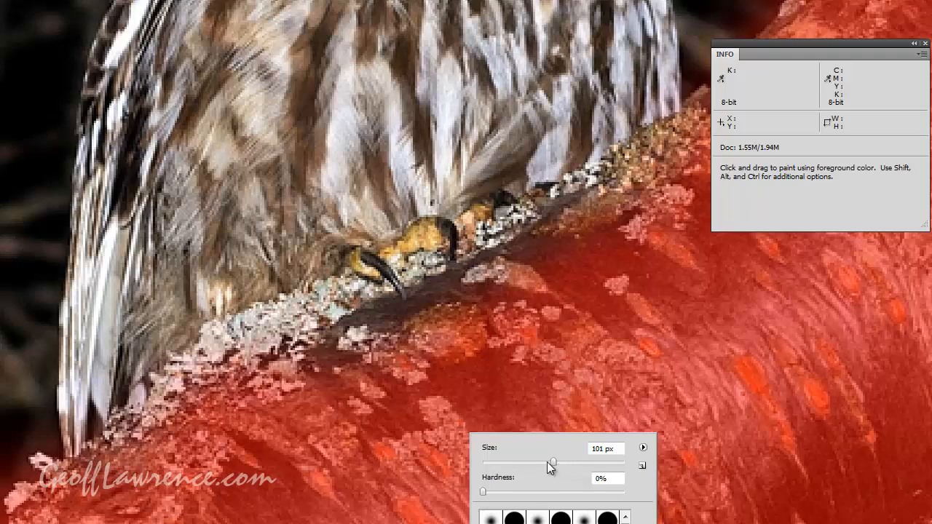
pyautogui.moveTo(551, 464); pyautogui.dragTo(507, 466)
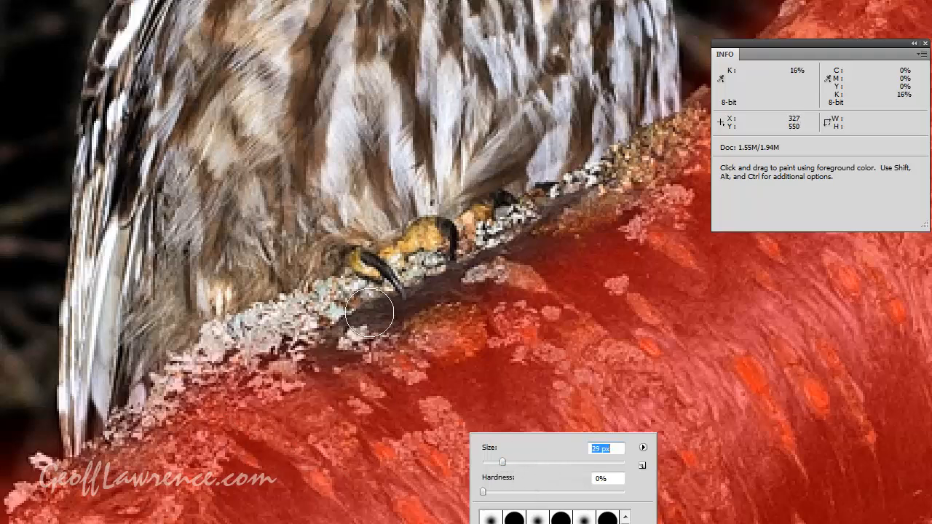
pyautogui.moveTo(370, 313)
pyautogui.mouseDown()
pyautogui.moveTo(304, 321)
pyautogui.moveTo(282, 348)
pyautogui.moveTo(321, 337)
pyautogui.moveTo(244, 376)
pyautogui.moveTo(230, 366)
pyautogui.moveTo(239, 354)
pyautogui.moveTo(227, 345)
pyautogui.moveTo(352, 312)
pyautogui.mouseUp()
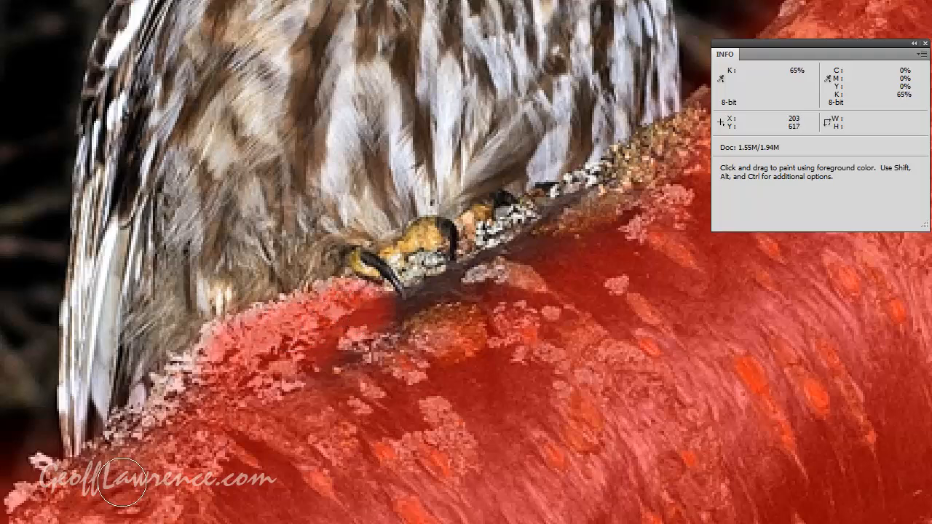
pyautogui.moveTo(122, 482)
pyautogui.mouseDown()
pyautogui.moveTo(120, 458)
pyautogui.moveTo(188, 384)
pyautogui.moveTo(227, 346)
pyautogui.moveTo(291, 320)
pyautogui.mouseUp()
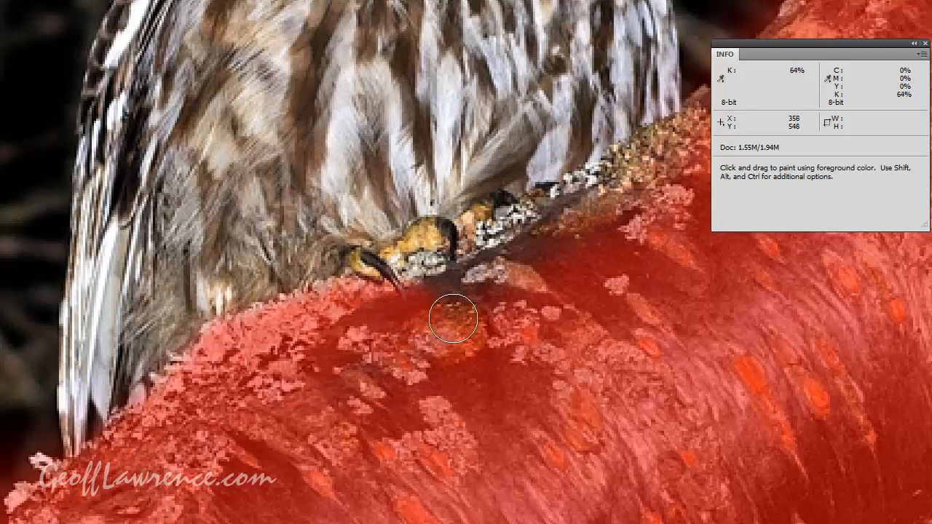
pyautogui.moveTo(460, 298)
pyautogui.mouseDown()
pyautogui.moveTo(458, 281)
pyautogui.moveTo(563, 221)
pyautogui.mouseUp()
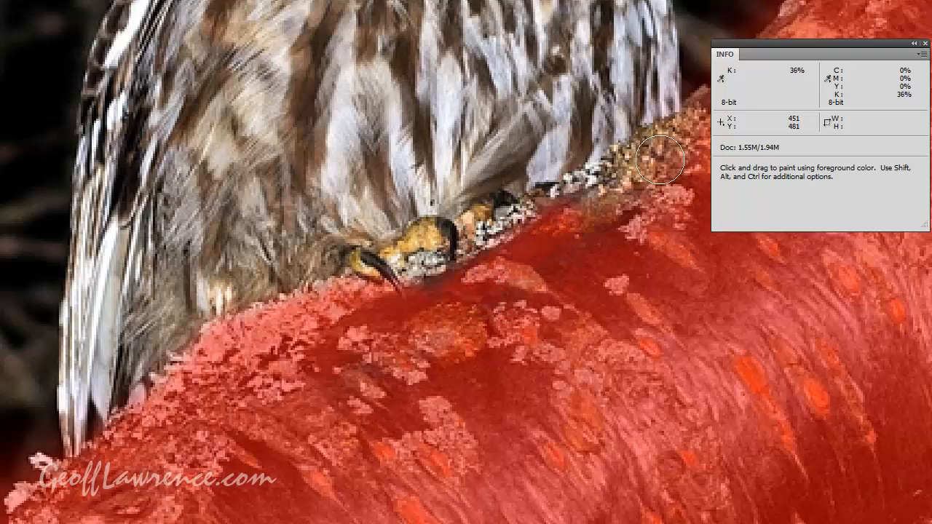
pyautogui.moveTo(666, 154); pyautogui.dragTo(559, 193)
# Reduce the brush to 7 px, unmask the owl's claws with white, and mask the lichen between them with black.
pyautogui.rightClick(554, 300)
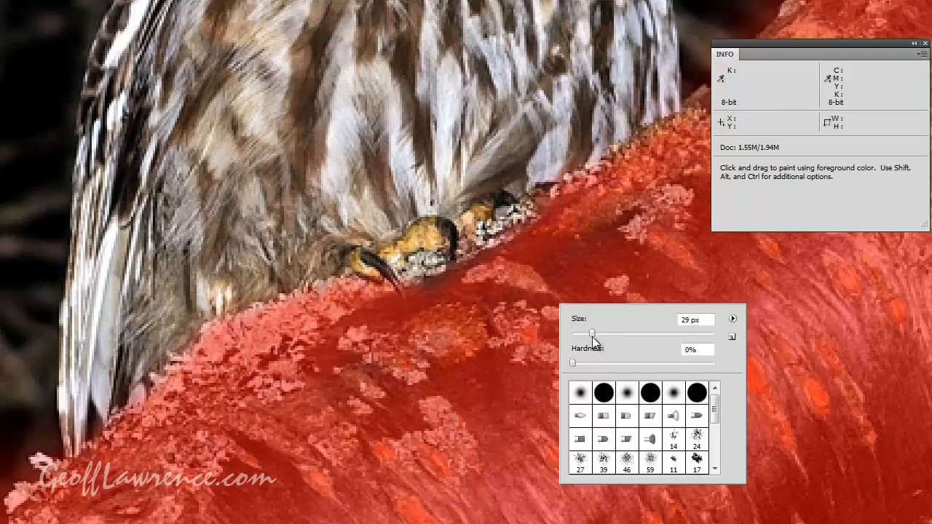
pyautogui.moveTo(592, 333); pyautogui.dragTo(578, 335)
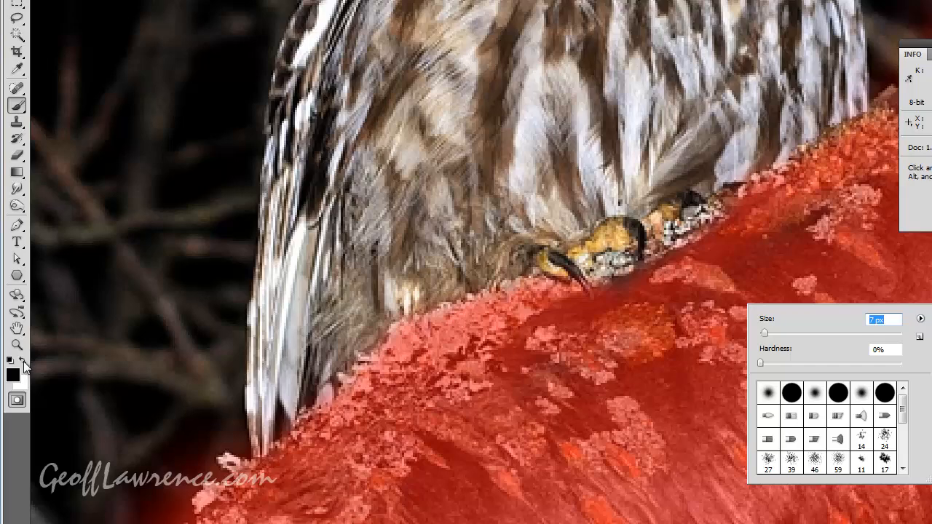
pyautogui.click(24, 362)
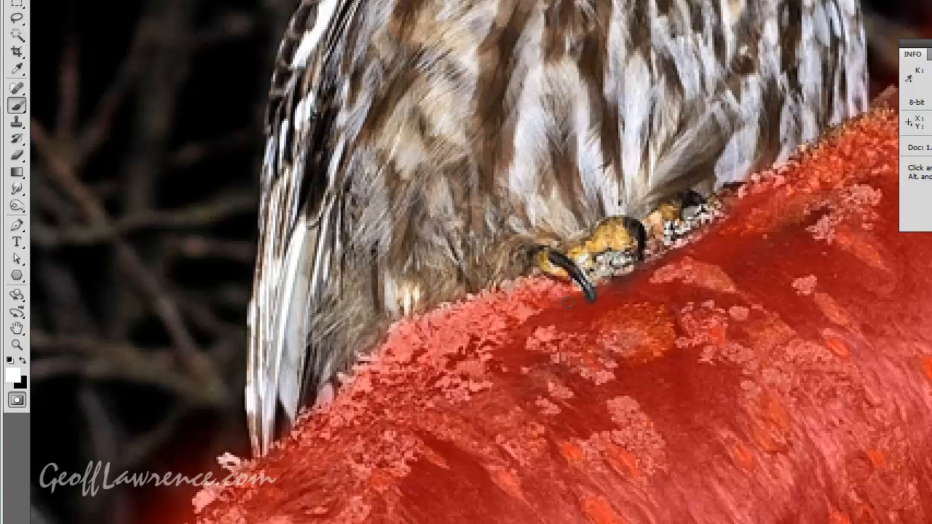
pyautogui.rightClick(596, 335)
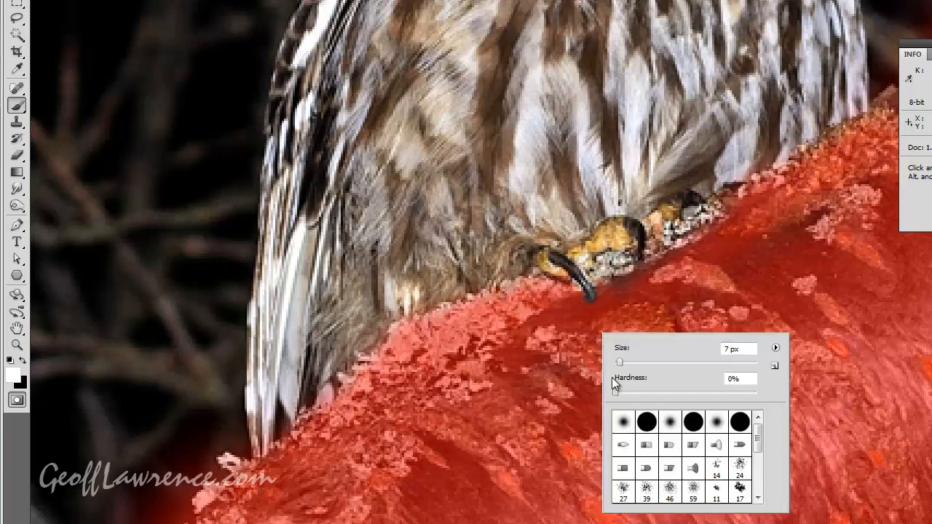
pyautogui.click(24, 364)
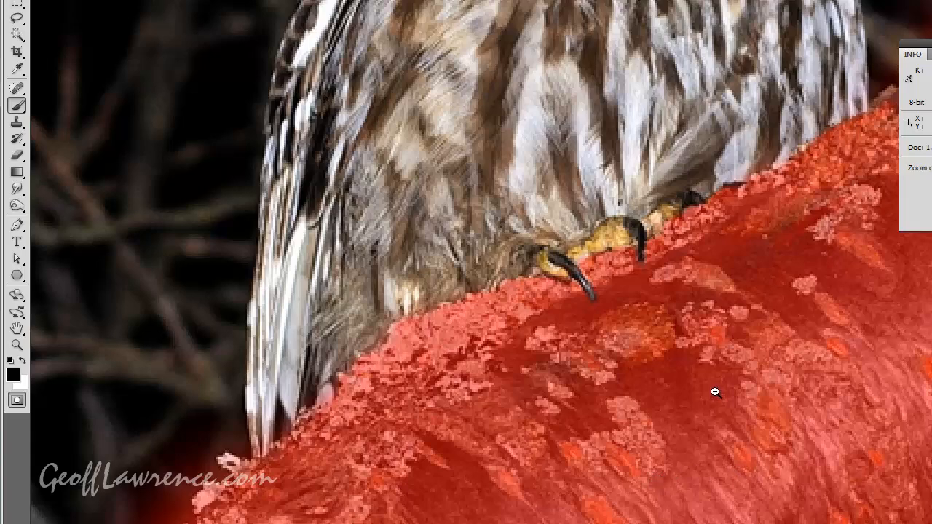
# Enlarge the brush to 47 px and mask the lichen-covered end of the twig above the owl's head.
pyautogui.keyDown('ctrl'); pyautogui.keyDown('alt'); pyautogui.click(759, 435); pyautogui.keyUp('alt'); pyautogui.keyUp('ctrl')
pyautogui.keyDown('ctrl'); pyautogui.keyDown('alt'); pyautogui.click(757, 433); pyautogui.keyUp('alt'); pyautogui.keyUp('ctrl')
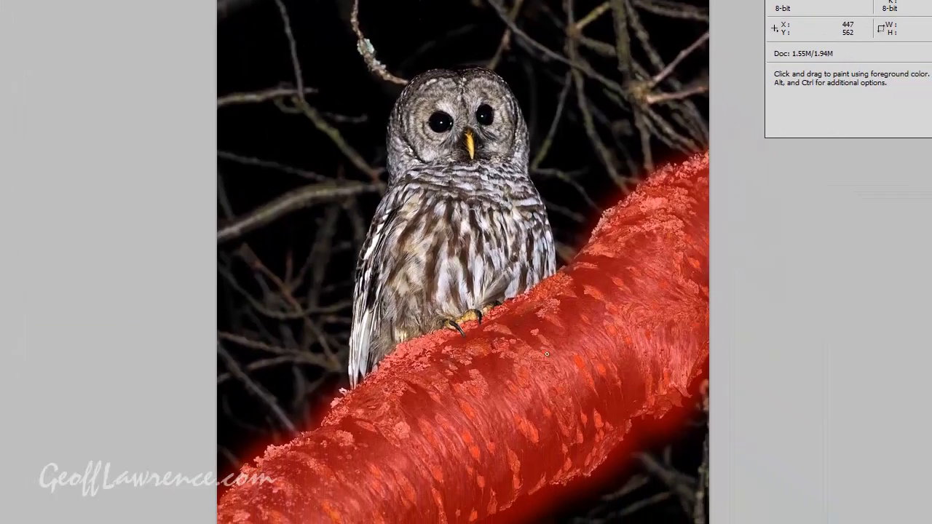
pyautogui.rightClick(571, 354)
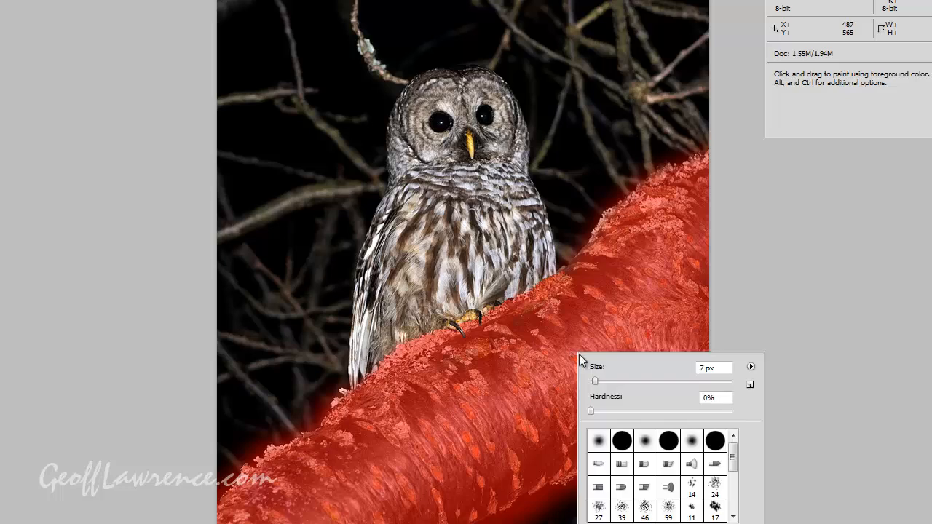
pyautogui.moveTo(592, 379); pyautogui.dragTo(623, 381)
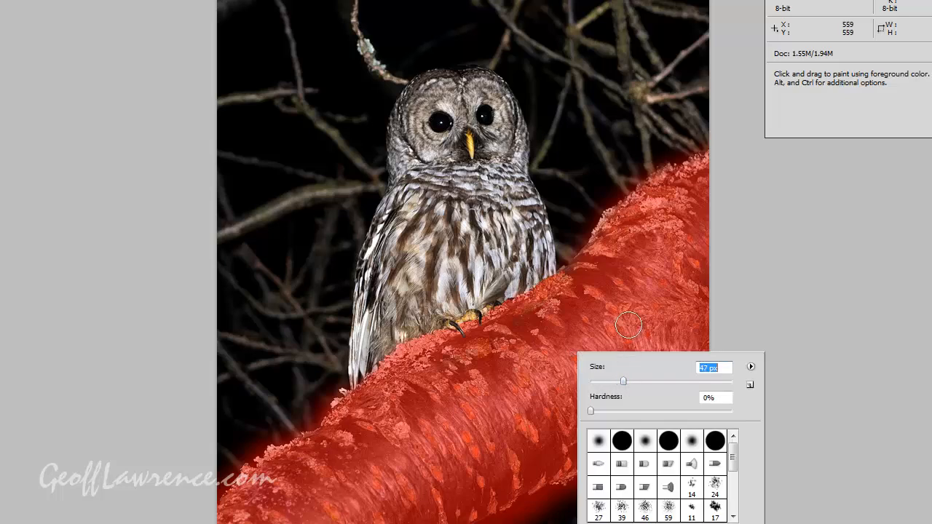
pyautogui.click(657, 297)
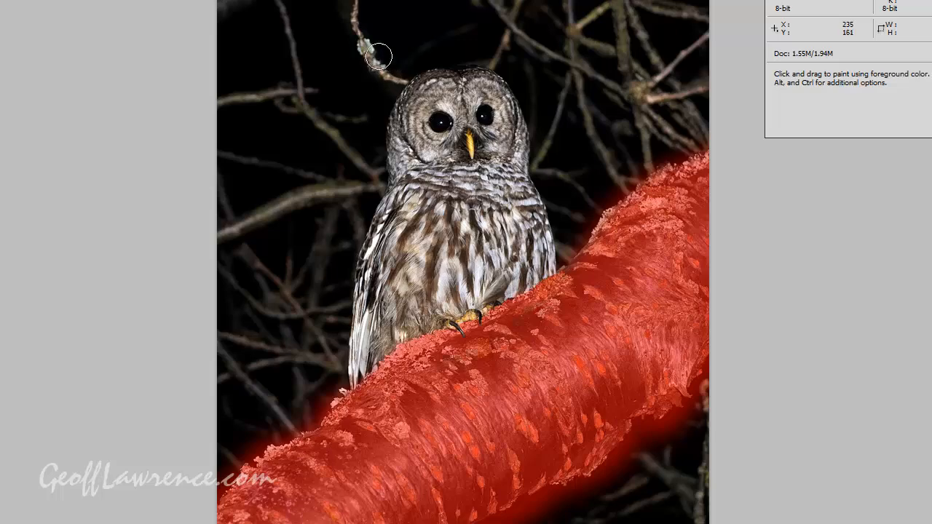
pyautogui.press('z')
pyautogui.click(372, 63)
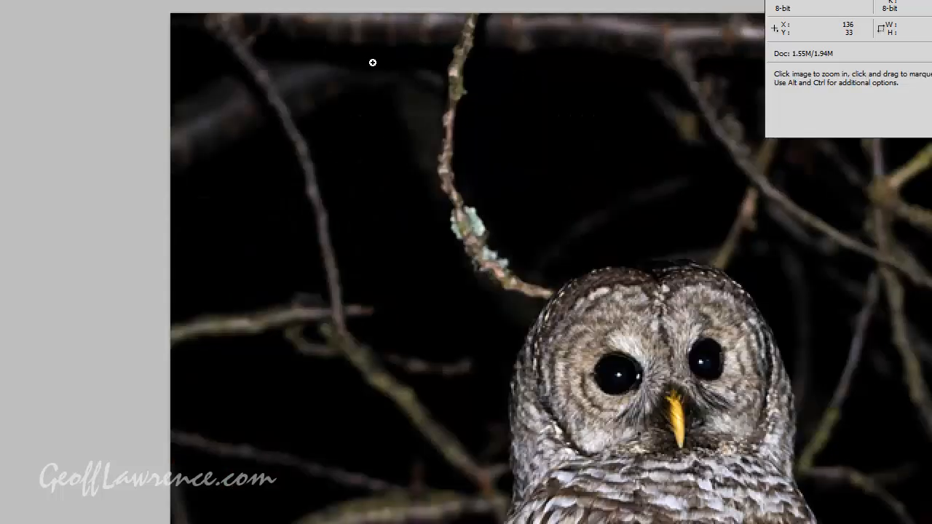
pyautogui.click(493, 277)
pyautogui.press('b')
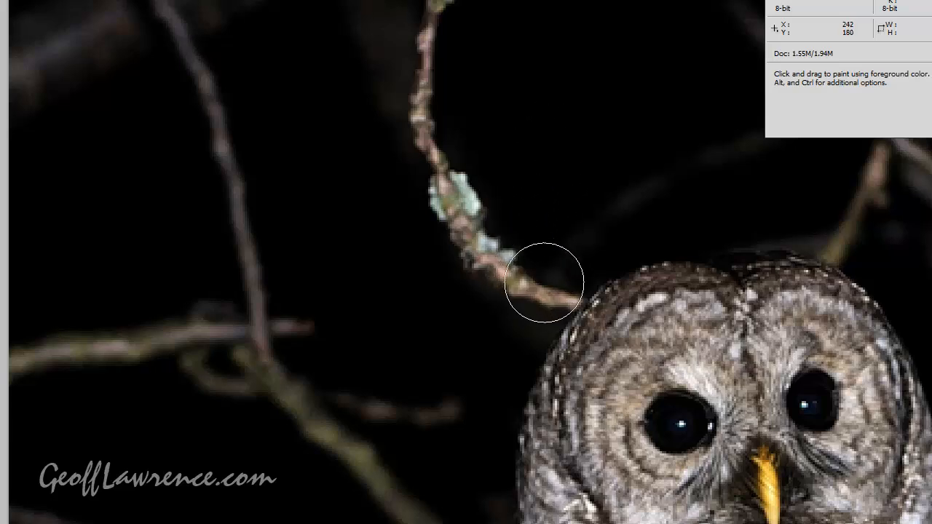
pyautogui.moveTo(546, 280)
pyautogui.mouseDown()
pyautogui.moveTo(441, 182)
pyautogui.moveTo(434, 194)
pyautogui.moveTo(517, 272)
pyautogui.moveTo(446, 183)
pyautogui.moveTo(447, 192)
pyautogui.moveTo(435, 158)
pyautogui.moveTo(473, 203)
pyautogui.mouseUp()
# Leave Quick Mask mode and invert the selection to cover the branch and twig end.
pyautogui.press('z')
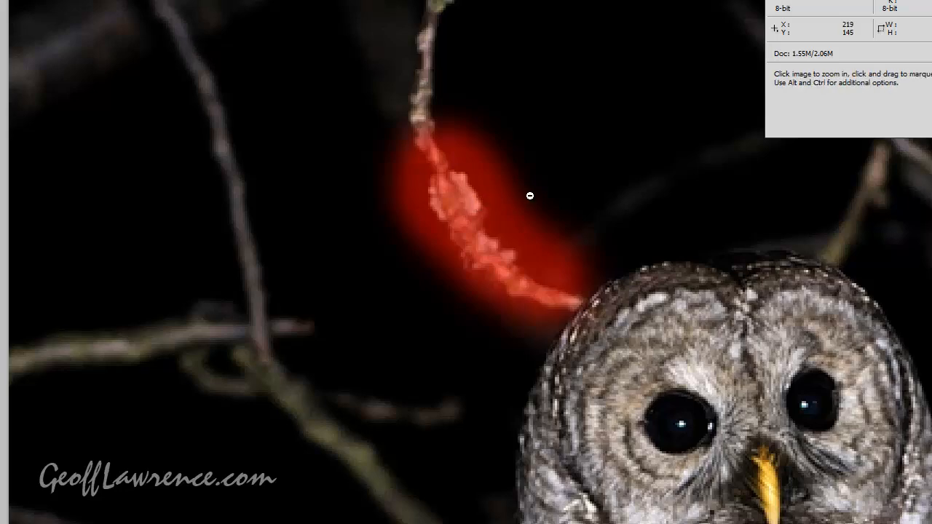
pyautogui.press('alt')
pyautogui.keyDown('alt'); pyautogui.click(653, 158); pyautogui.keyUp('alt')
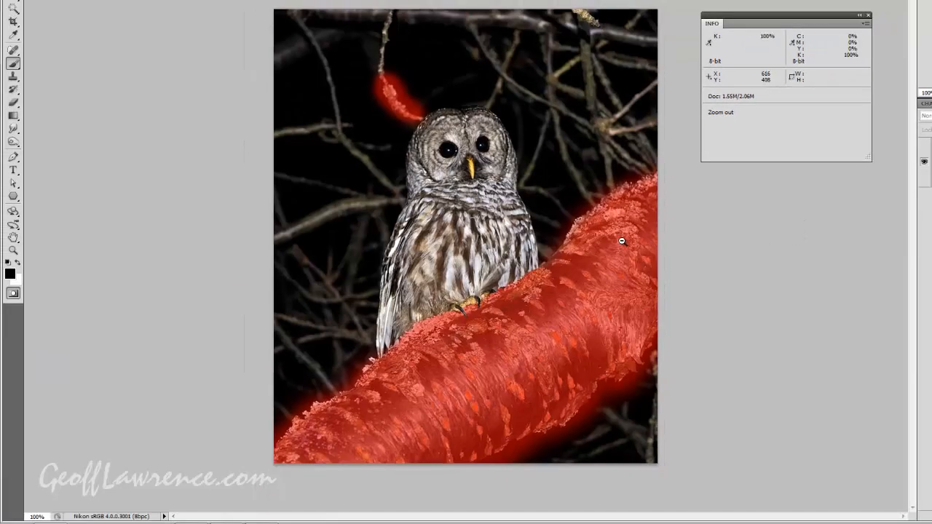
pyautogui.press('b')
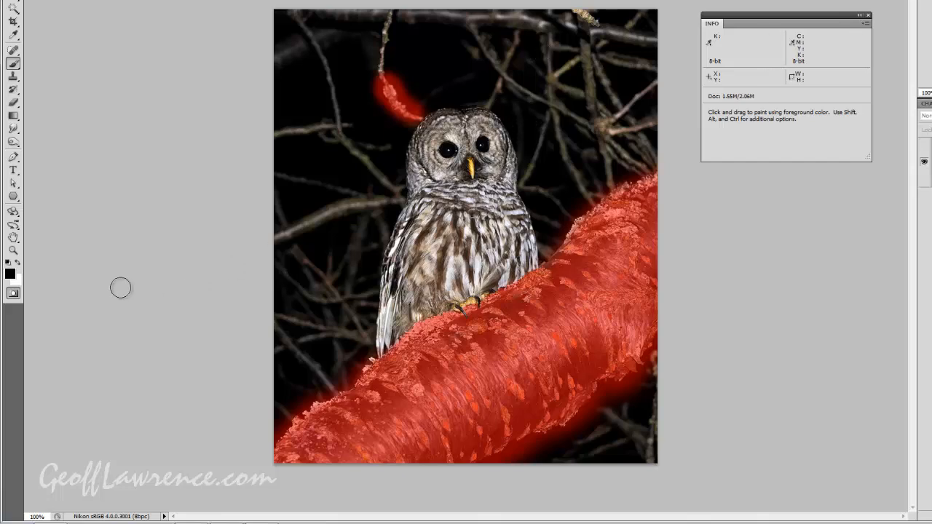
pyautogui.click(13, 295)
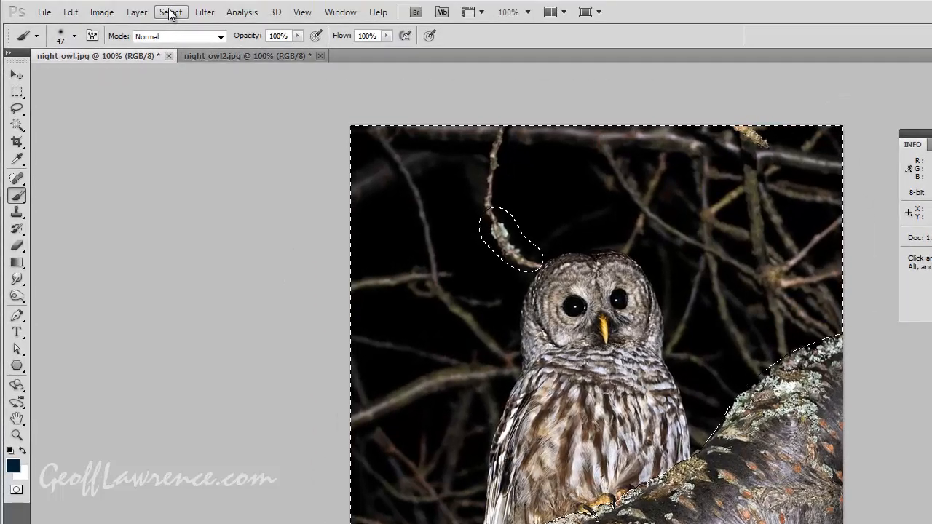
pyautogui.click(169, 13)
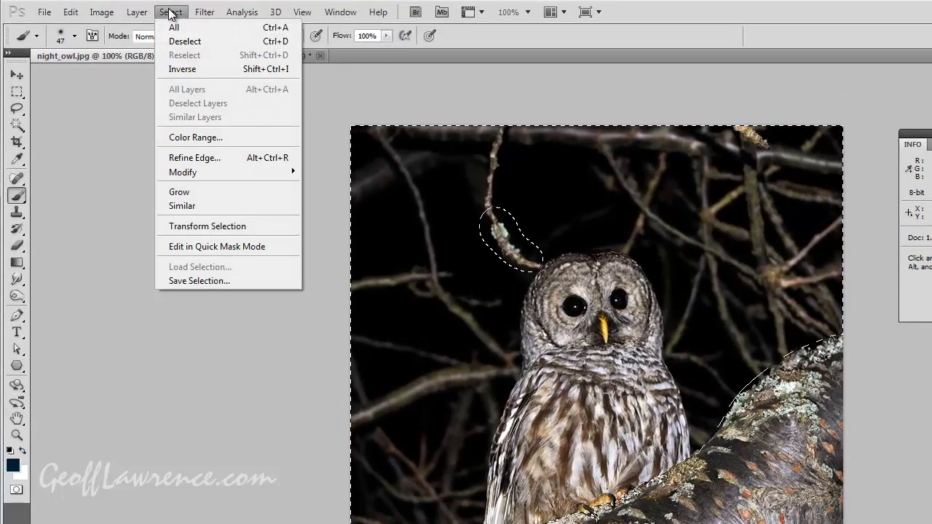
pyautogui.click(205, 69)
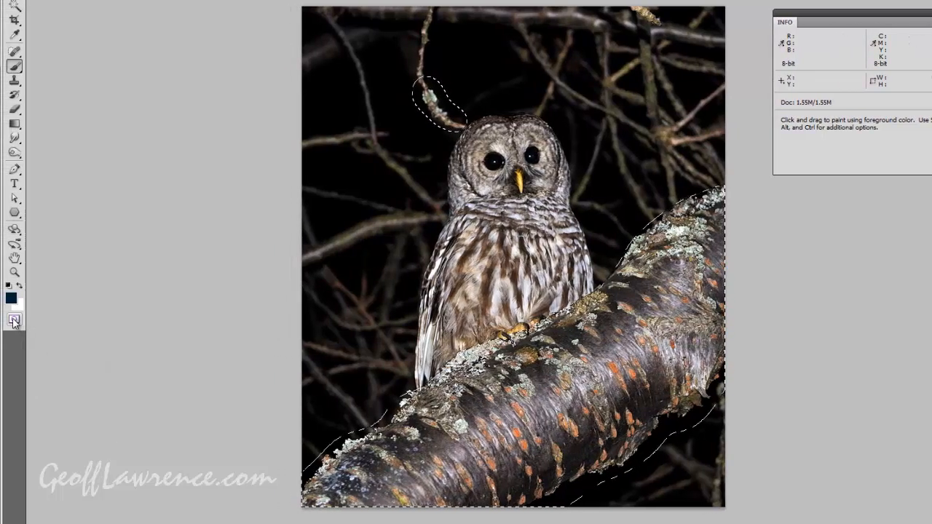
# Check the inverted selection in Quick Mask mode, return to standard mode, and hide the selection edges.
pyautogui.click(14, 321)
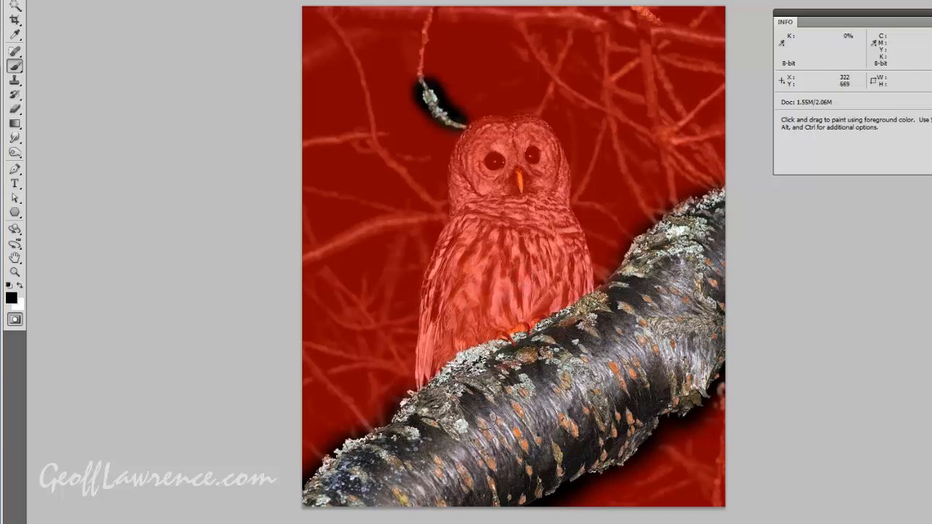
pyautogui.click(13, 320)
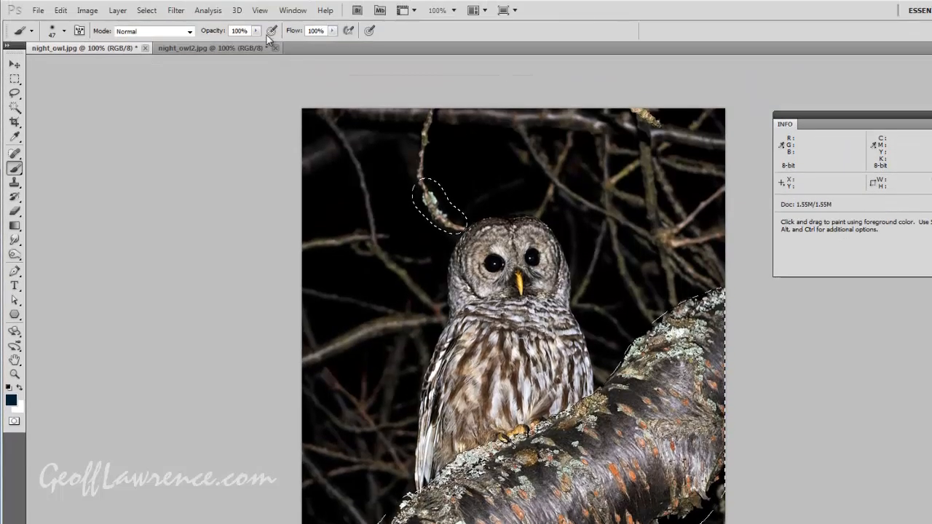
pyautogui.click(259, 10)
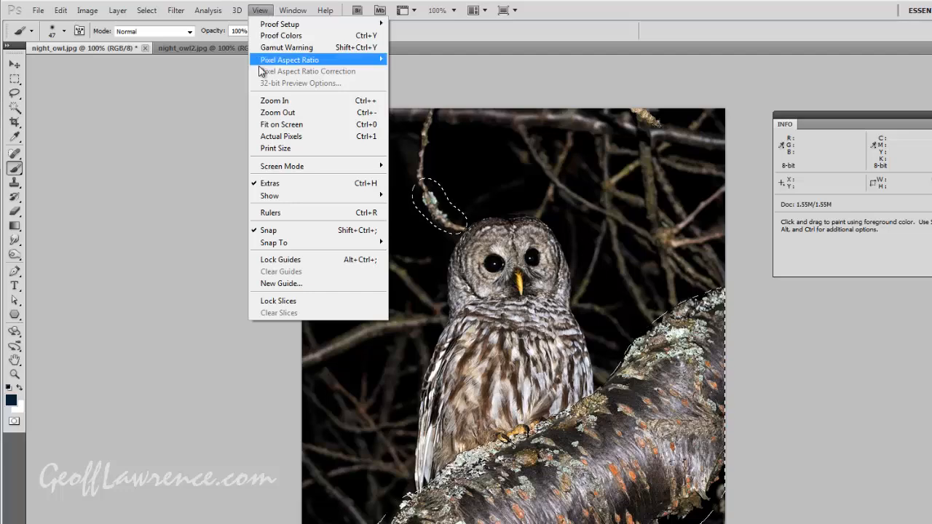
pyautogui.click(284, 188)
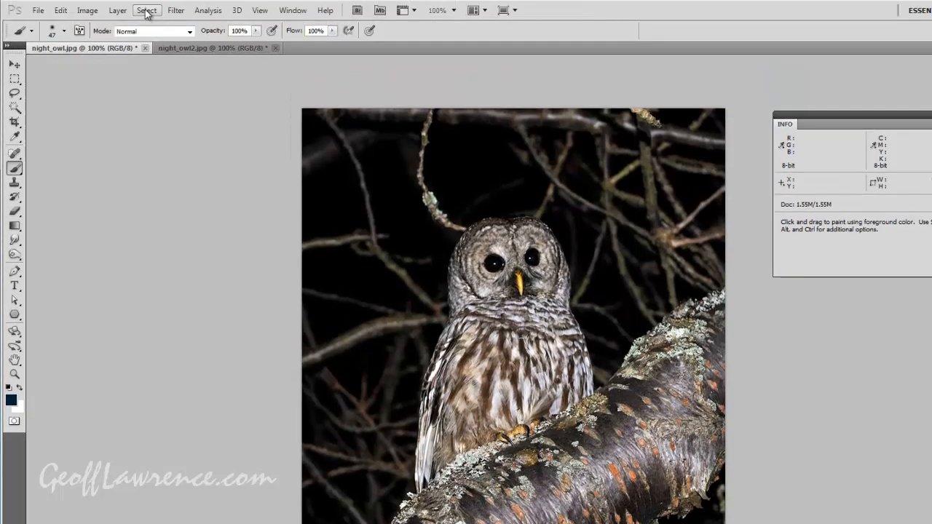
# Start a Curves adjustment on the selected branch and lower the RGB curve's white point to an output of 160.
pyautogui.click(147, 11)
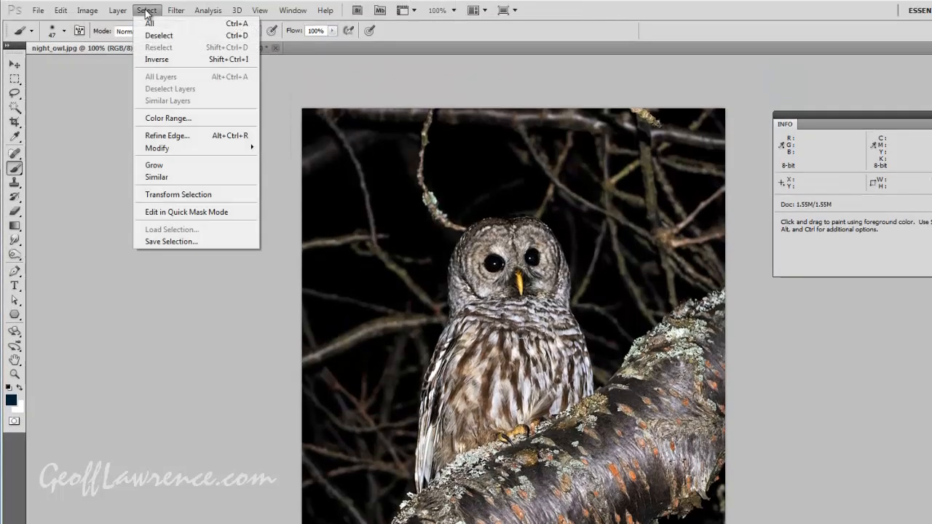
pyautogui.moveTo(125, 14)
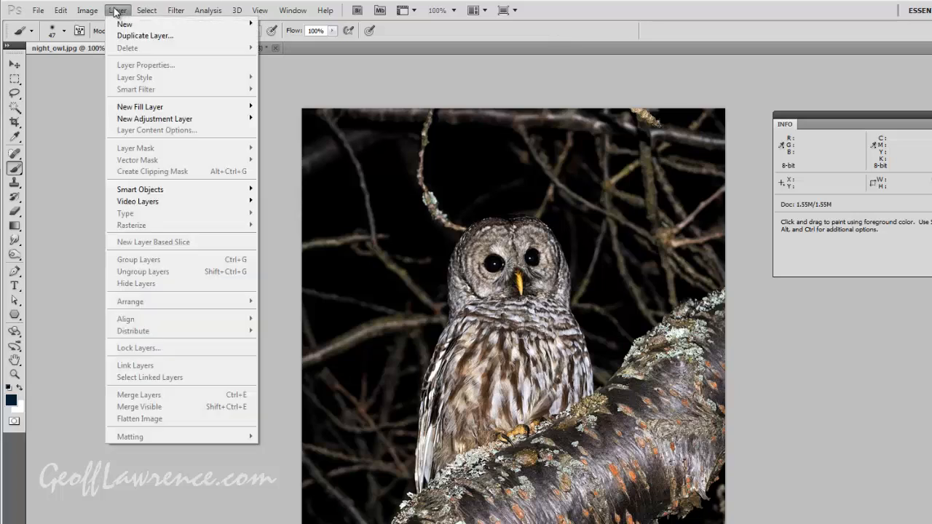
pyautogui.moveTo(89, 12)
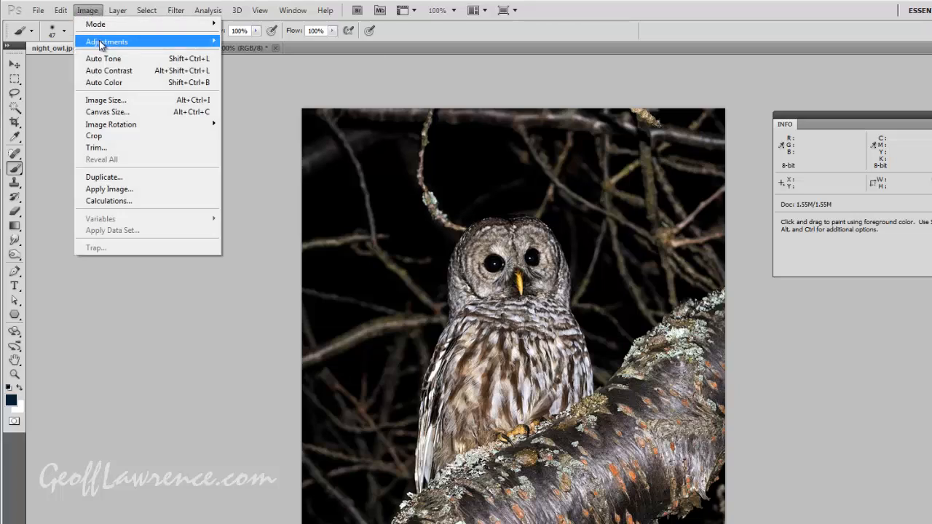
pyautogui.moveTo(106, 42)
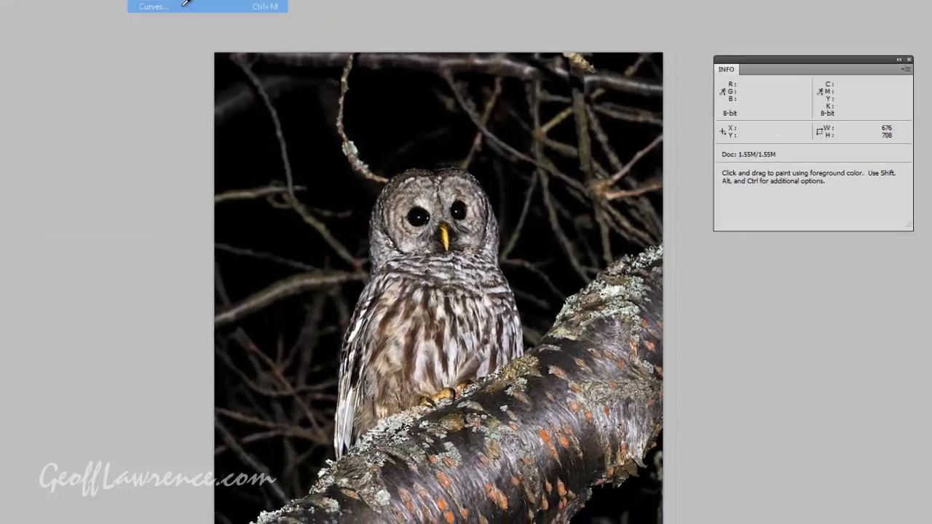
pyautogui.click(186, 5)
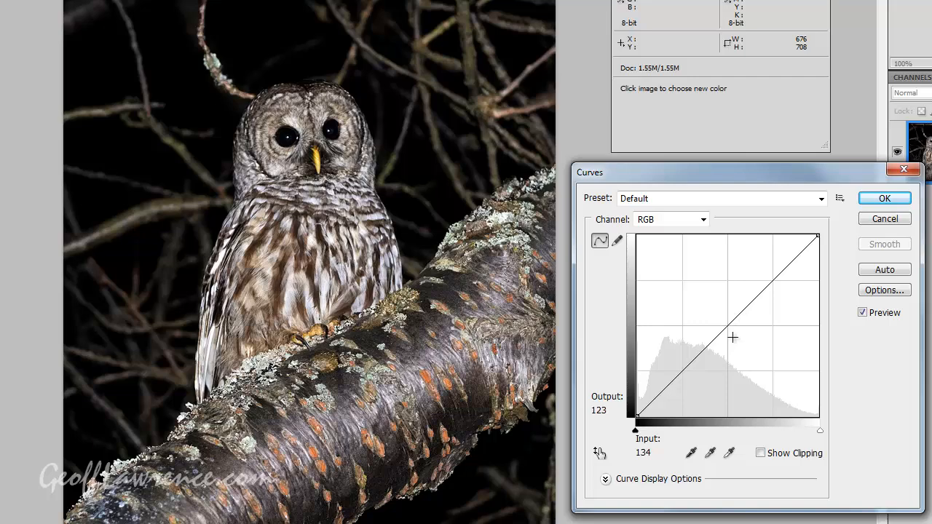
pyautogui.click(818, 234)
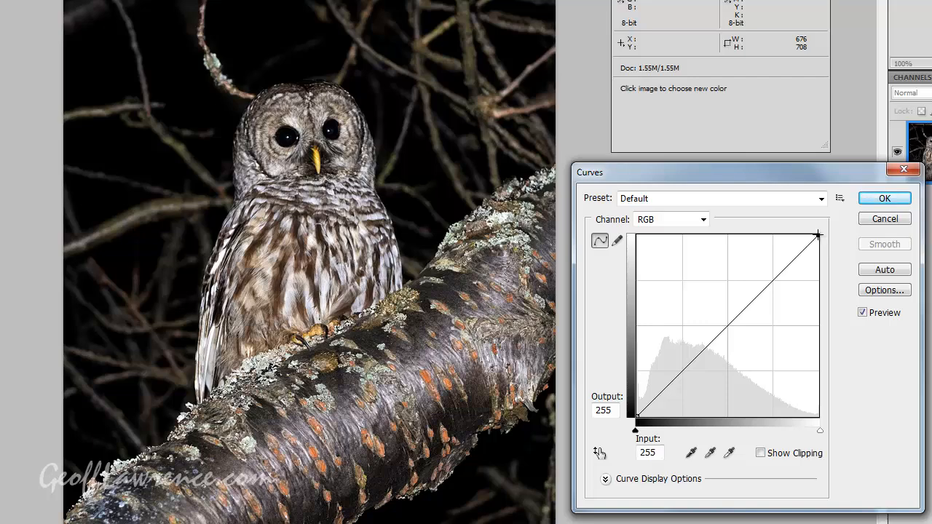
pyautogui.moveTo(817, 234); pyautogui.dragTo(823, 297)
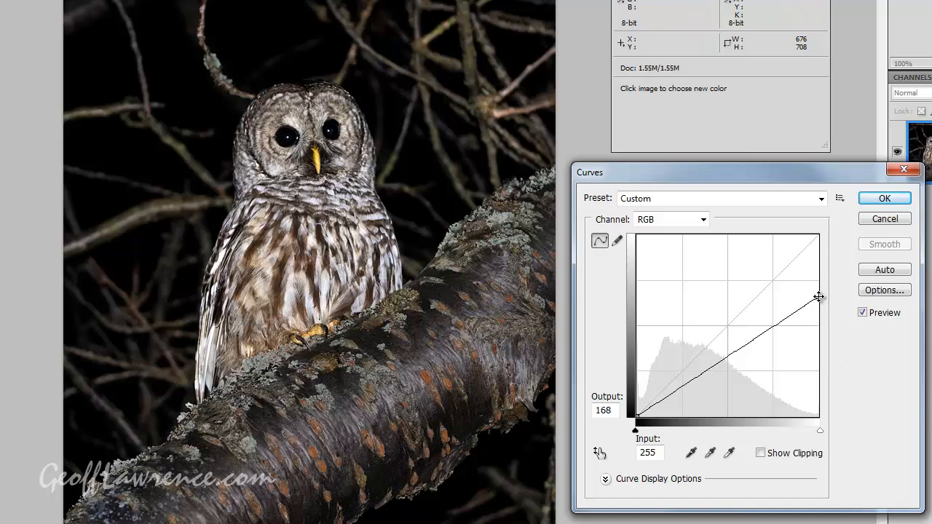
pyautogui.moveTo(818, 297); pyautogui.dragTo(829, 329)
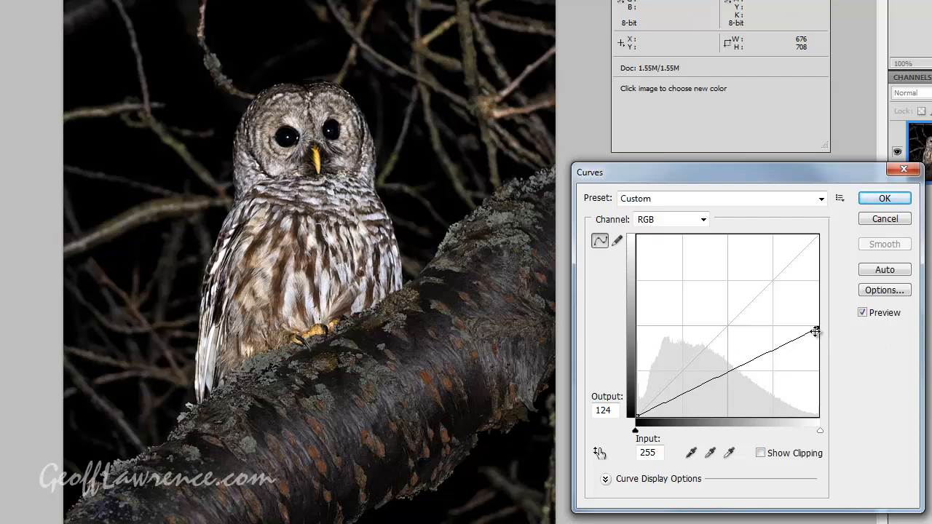
pyautogui.moveTo(818, 328); pyautogui.dragTo(829, 302)
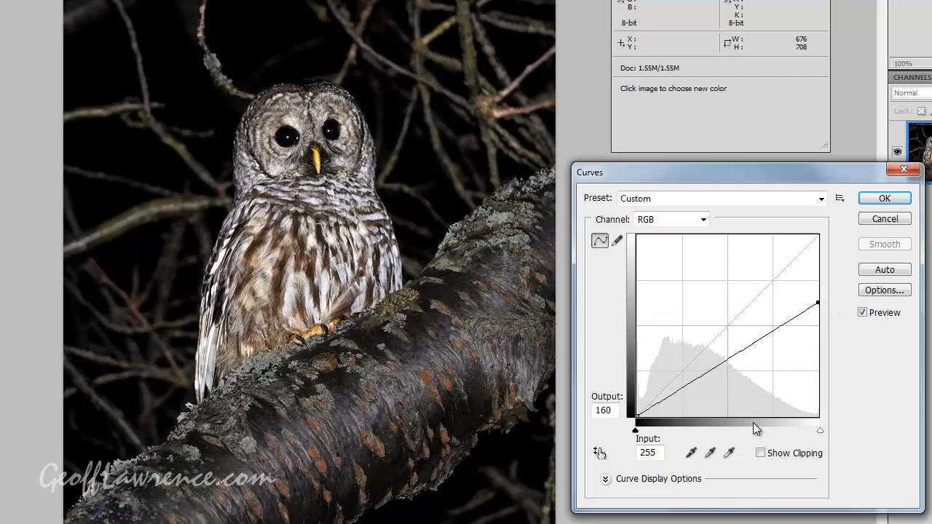
# Add a midtone point at input 129, output 66 to the curve and compare the branch with the preview on and off.
pyautogui.click(727, 359)
pyautogui.moveTo(726, 359); pyautogui.dragTo(727, 369)
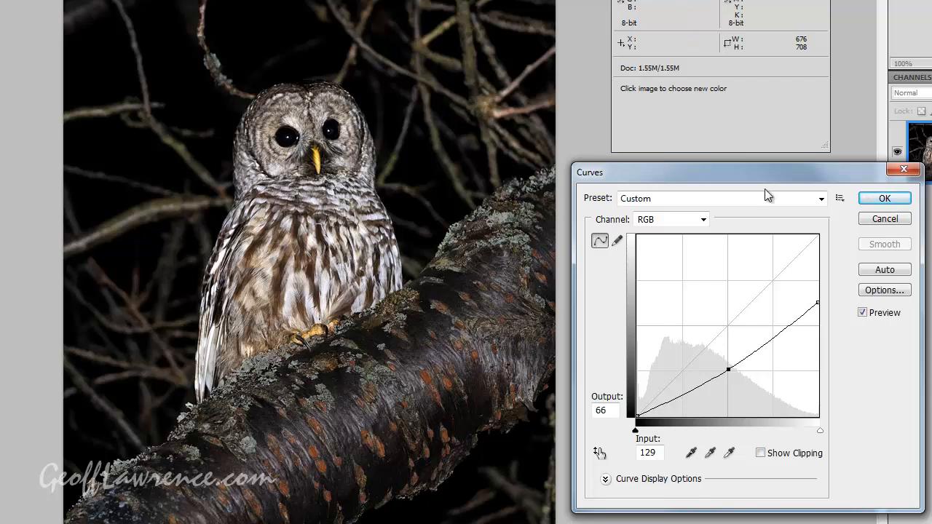
pyautogui.moveTo(735, 173); pyautogui.dragTo(741, 168)
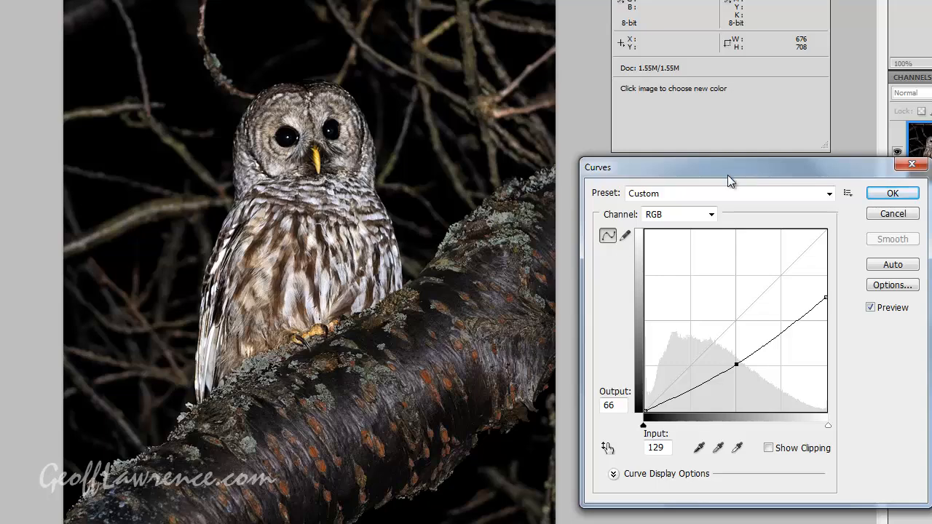
pyautogui.click(870, 308)
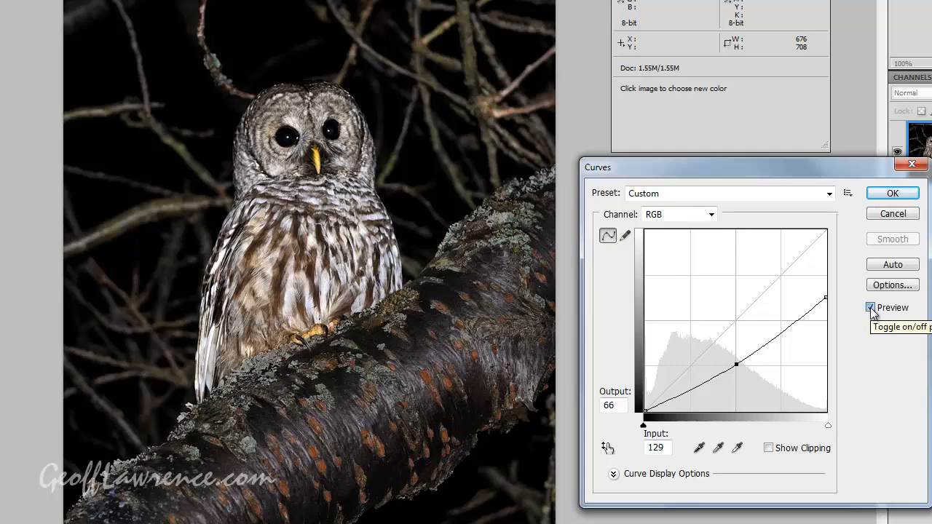
pyautogui.click(870, 307)
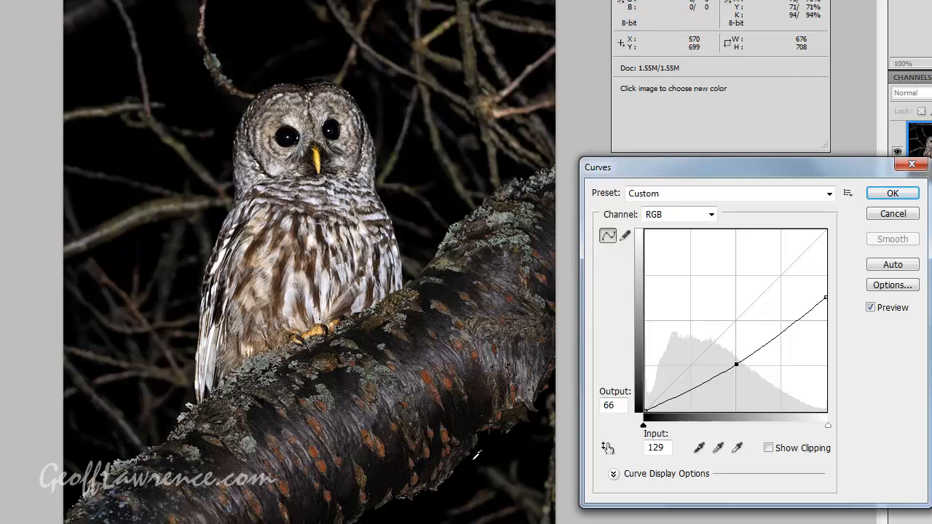
pyautogui.click(871, 307)
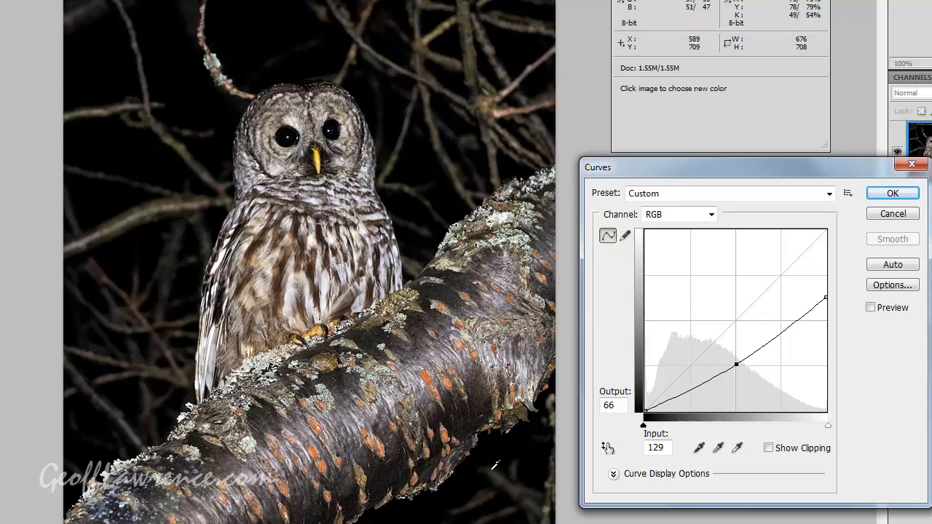
# Turn the Curves preview back on and apply the darkening adjustment to the selected branch.
pyautogui.click(870, 308)
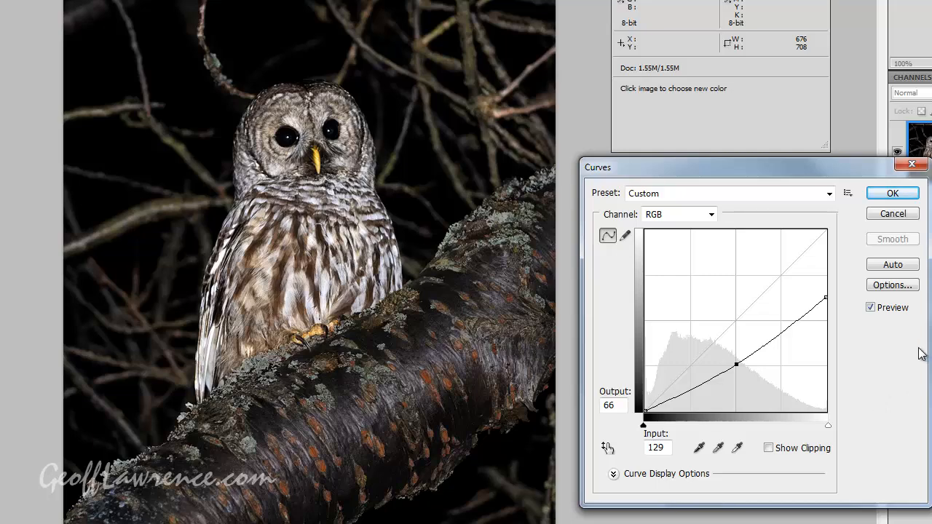
pyautogui.click(901, 198)
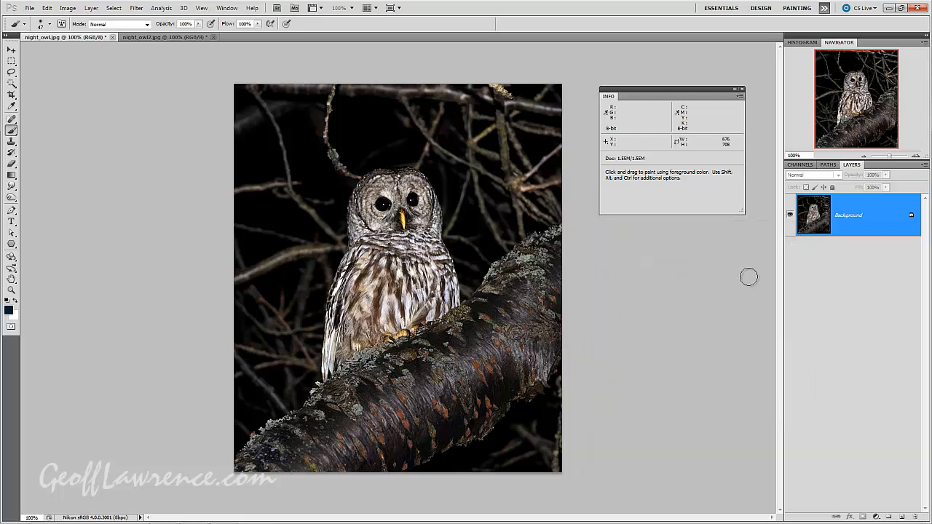
# Crop the photo tightly around the owl and the branch beneath it, to about 479 by 664 pixels.
pyautogui.click(11, 95)
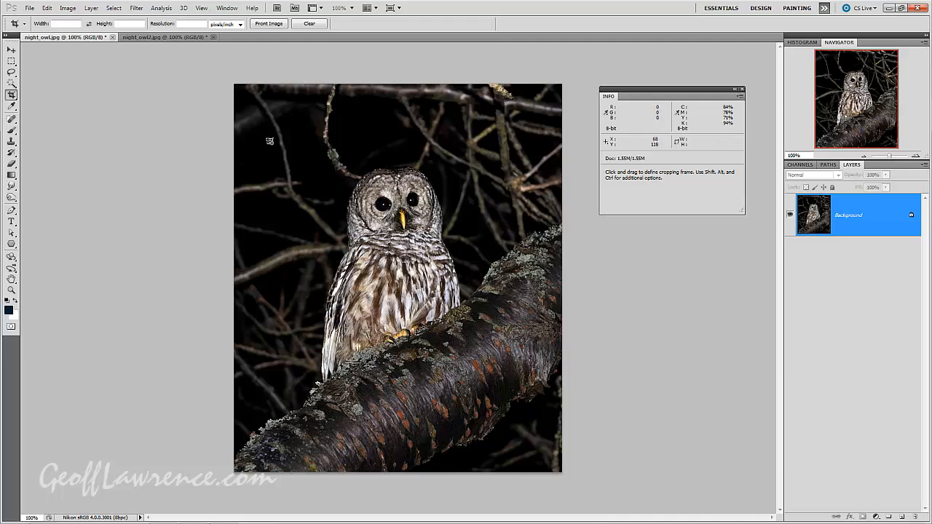
pyautogui.moveTo(294, 137); pyautogui.dragTo(530, 472)
pyautogui.moveTo(412, 135); pyautogui.dragTo(412, 139)
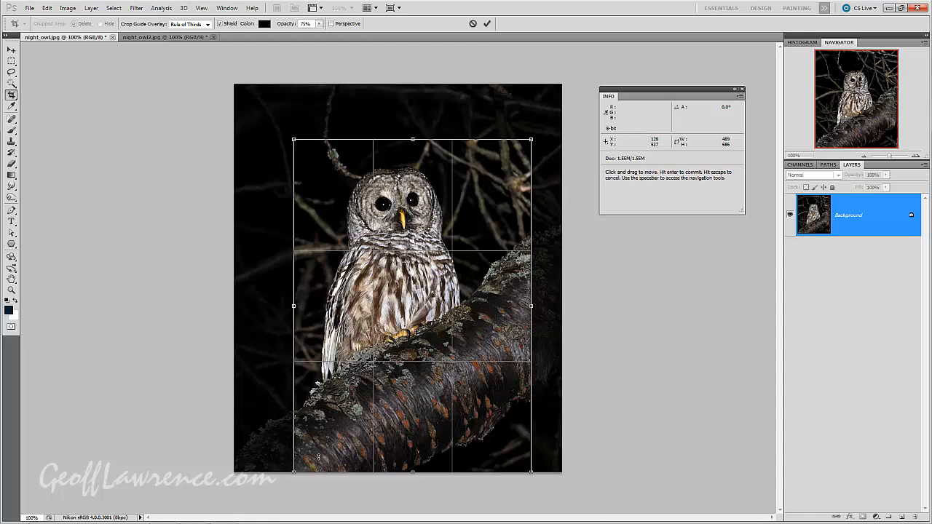
pyautogui.moveTo(412, 472); pyautogui.dragTo(412, 462)
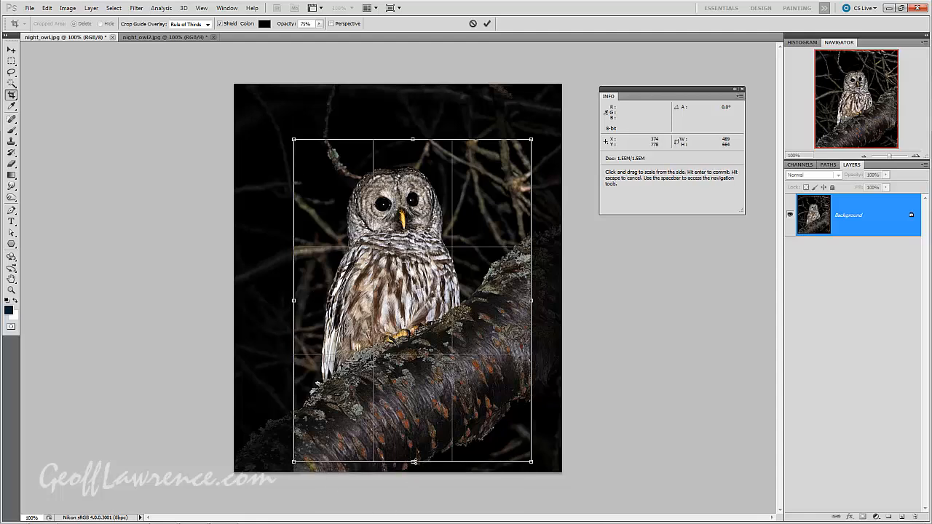
pyautogui.moveTo(530, 300); pyautogui.dragTo(523, 301)
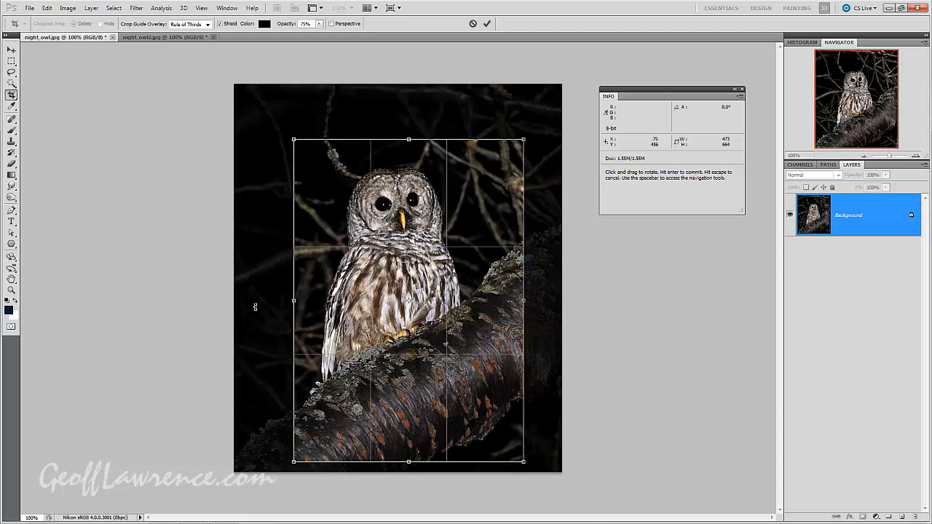
pyautogui.moveTo(293, 300); pyautogui.dragTo(290, 300)
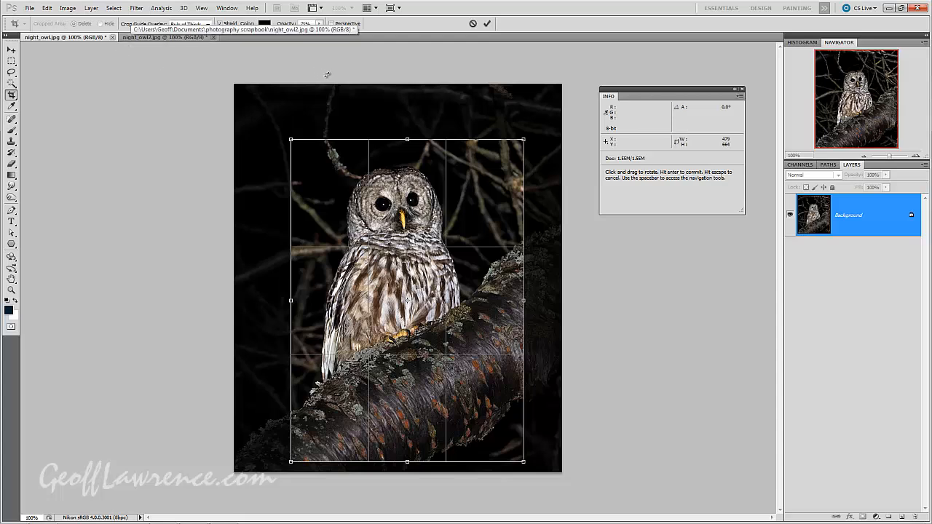
pyautogui.press('Return')
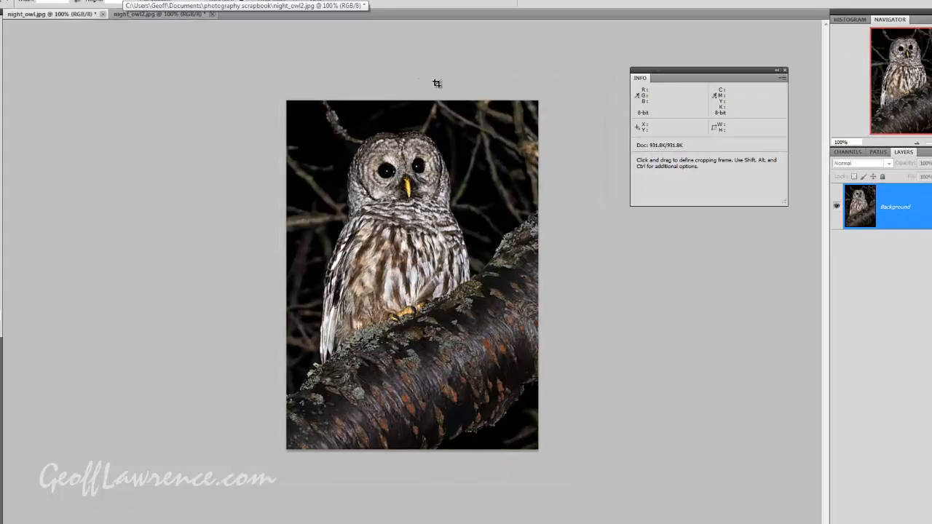